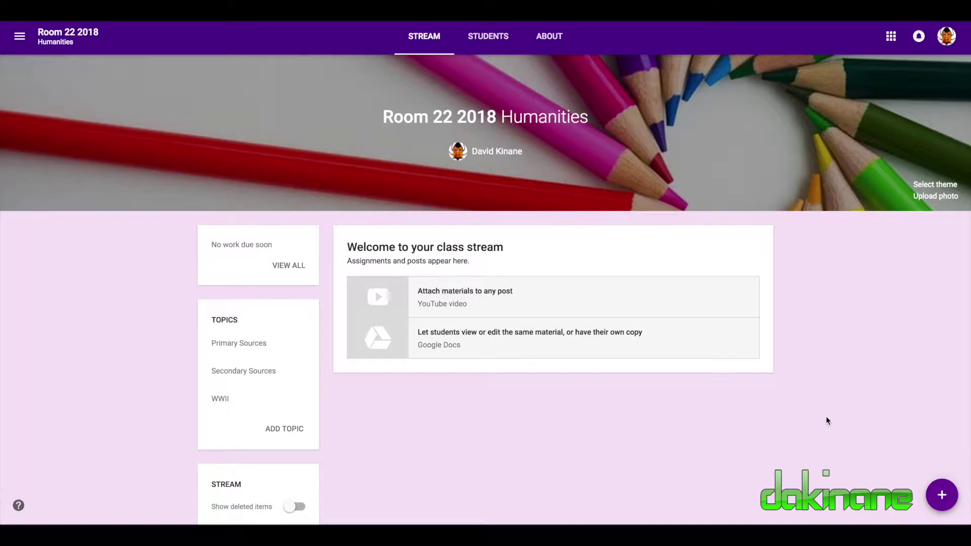
In the HPSPS class, filter the stream to the Brain Gym topic
left_click(940, 499)
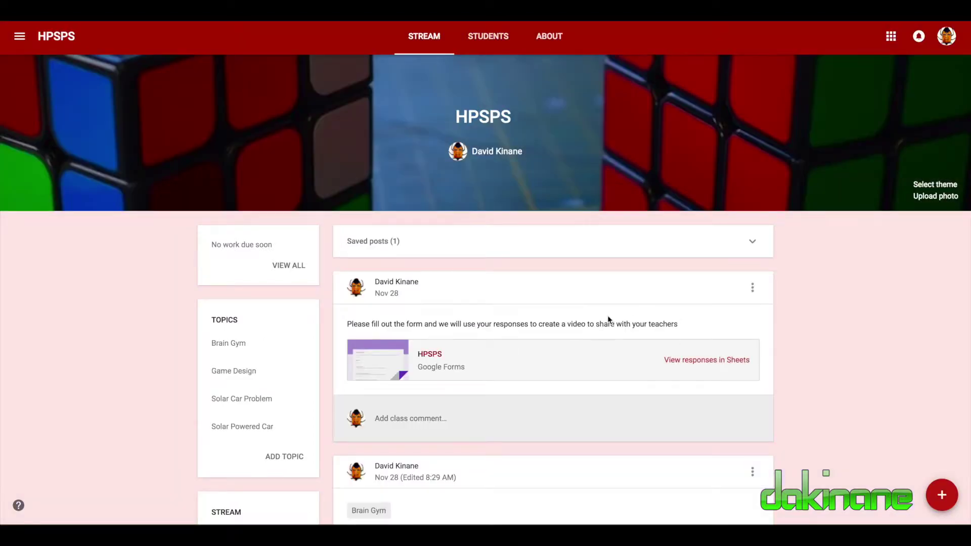
scroll(848, 338, "down", 4)
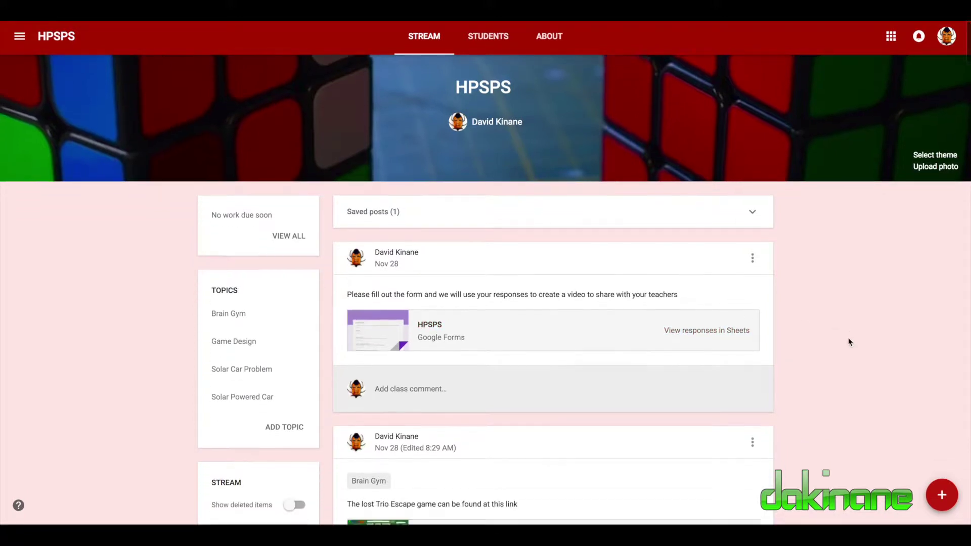
scroll(849, 338, "up", 4)
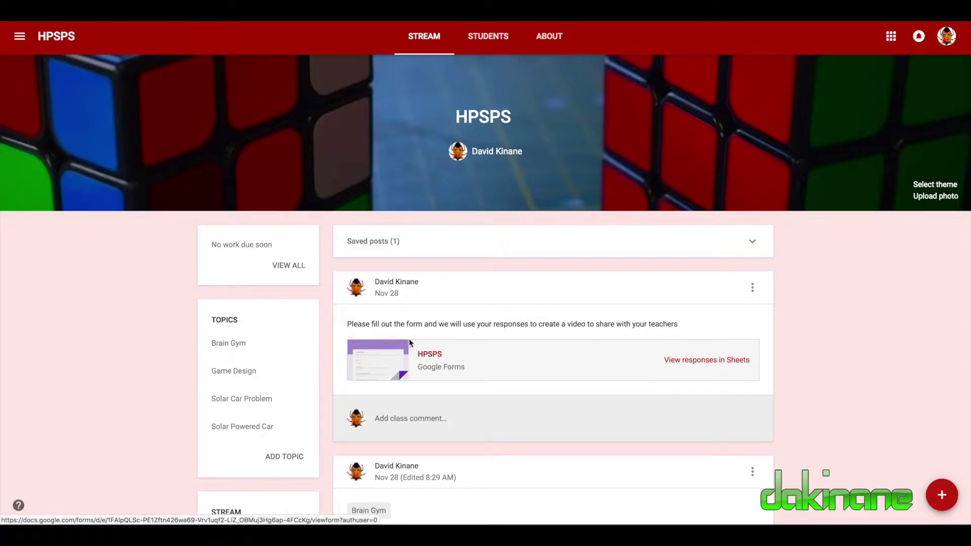
left_click(228, 344)
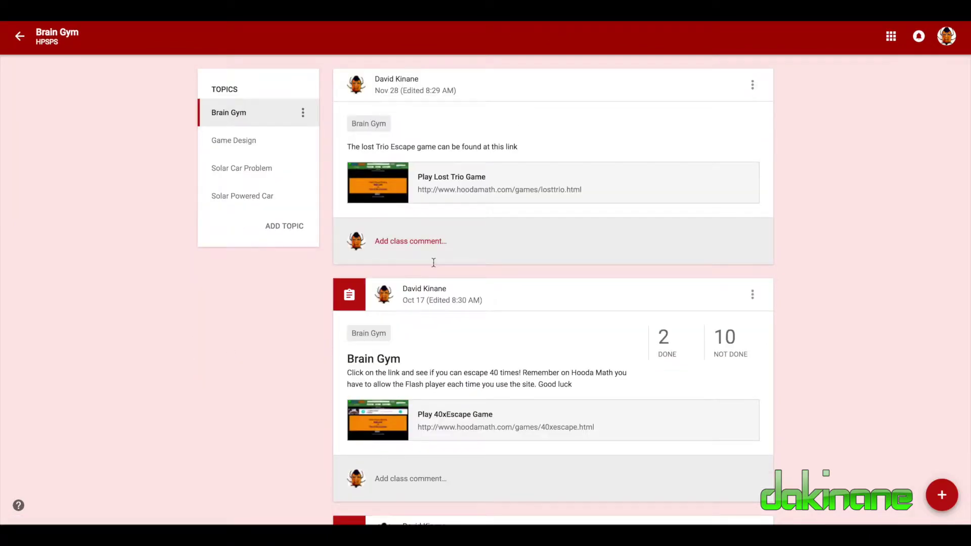
scroll(433, 262, "down", 14)
scroll(433, 262, "up", 10)
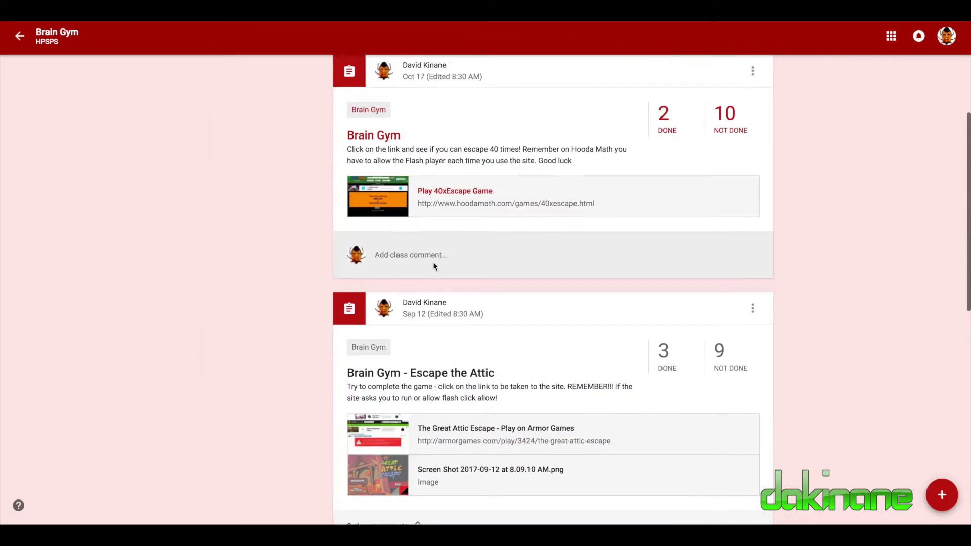
scroll(433, 261, "up", 5)
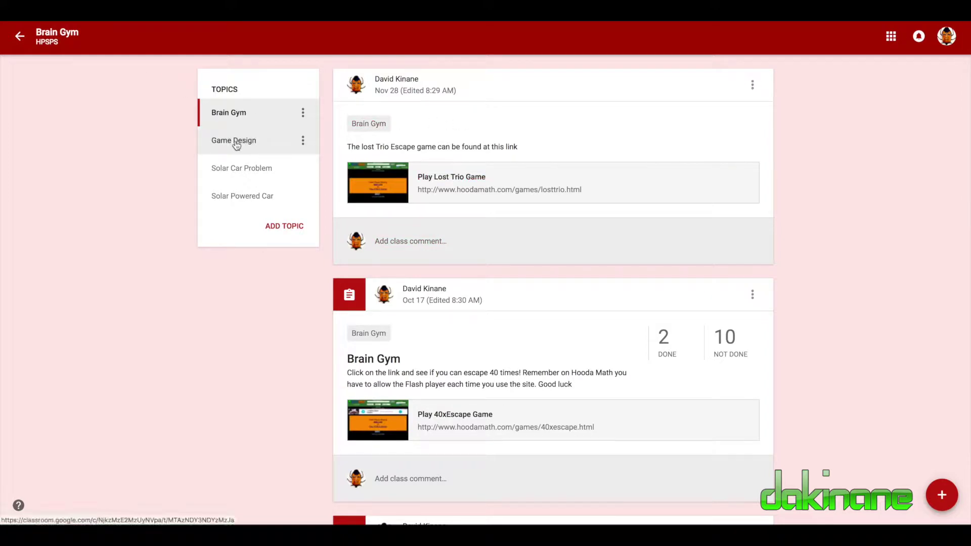
Check the Game Design topic, return to Brain Gym, then go back to the full stream
left_click(235, 144)
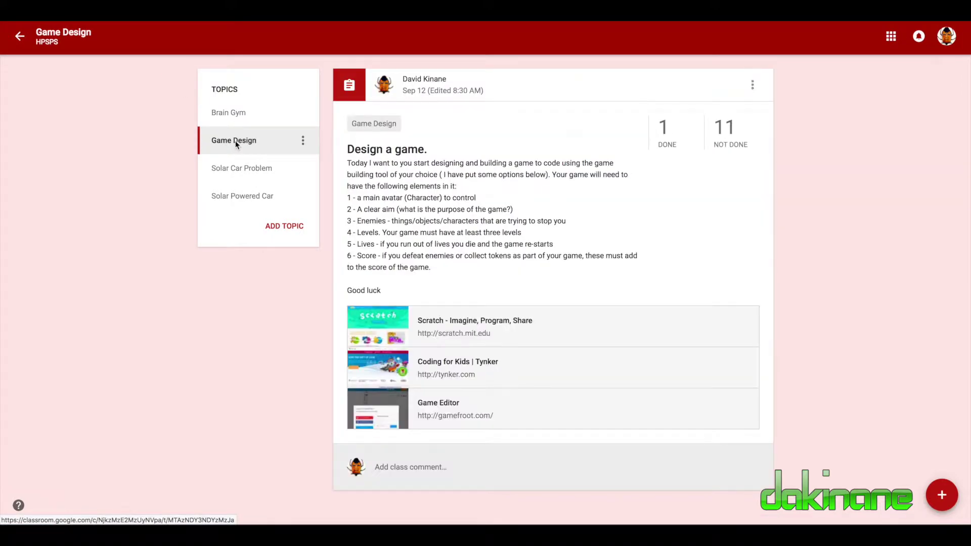
left_click(232, 111)
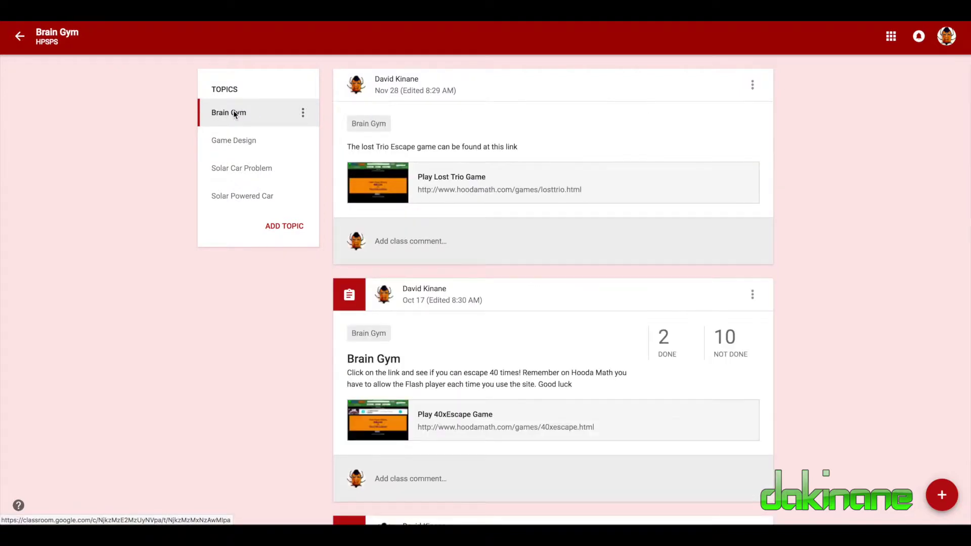
right_click(548, 280)
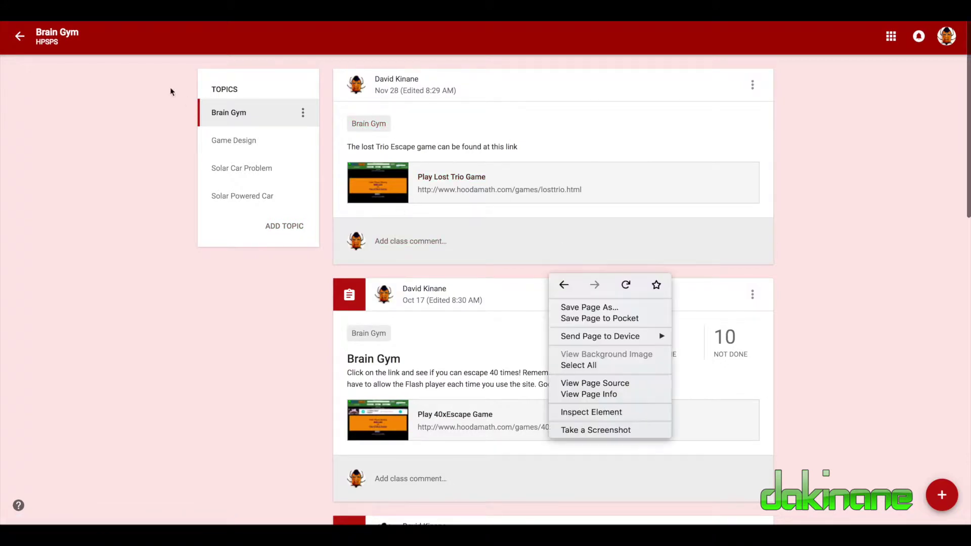
left_click(20, 38)
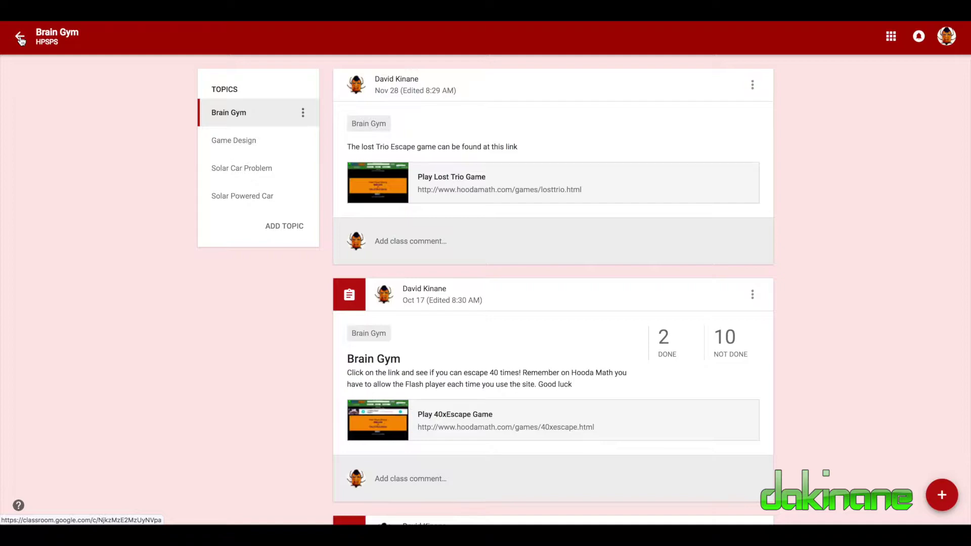
left_click(20, 38)
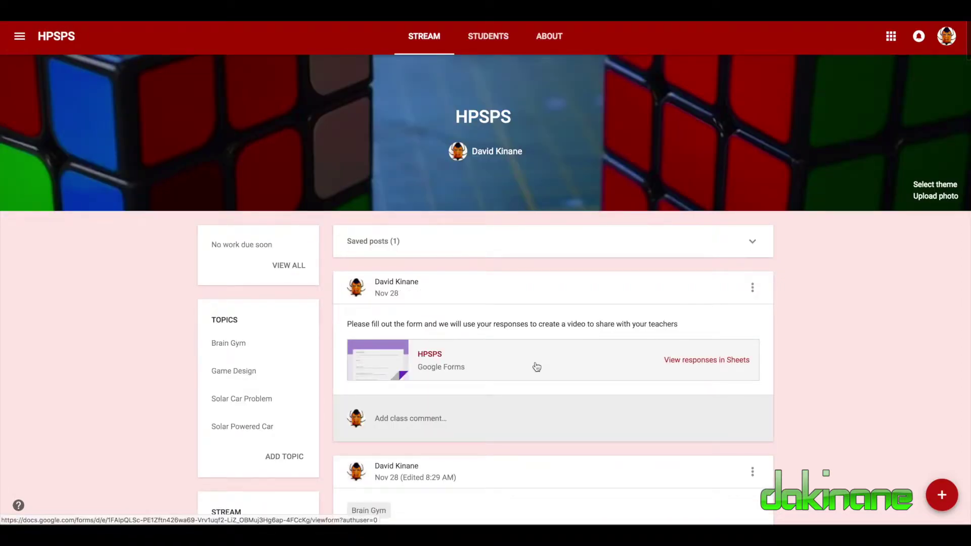
Scroll through the HPSPS posts, then choose Create assignment from the + menu
scroll(536, 367, "down", 20)
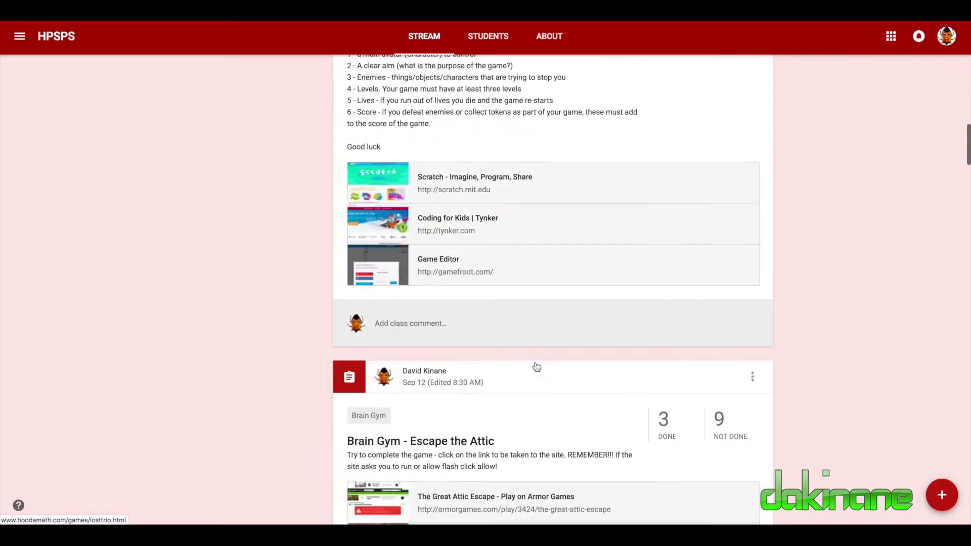
scroll(536, 366, "down", 20)
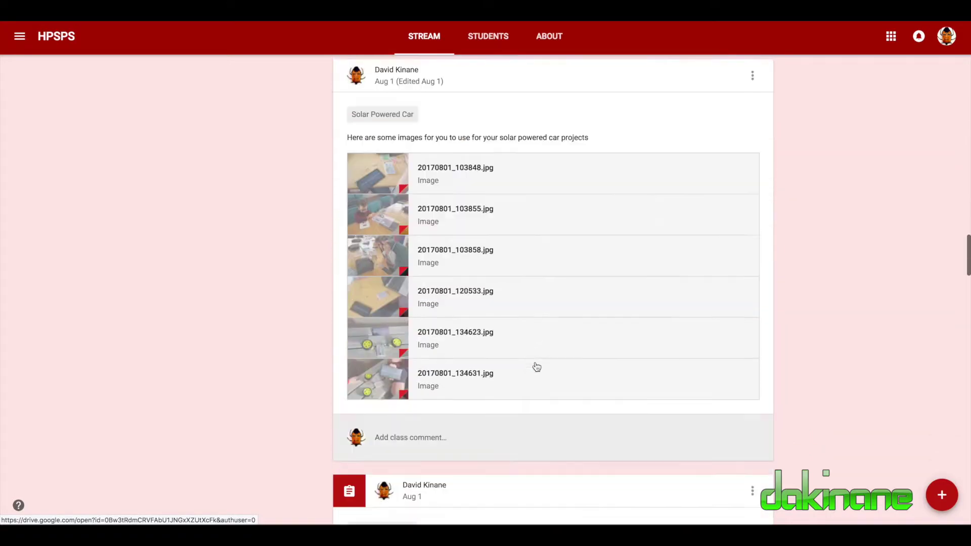
scroll(537, 366, "down", 20)
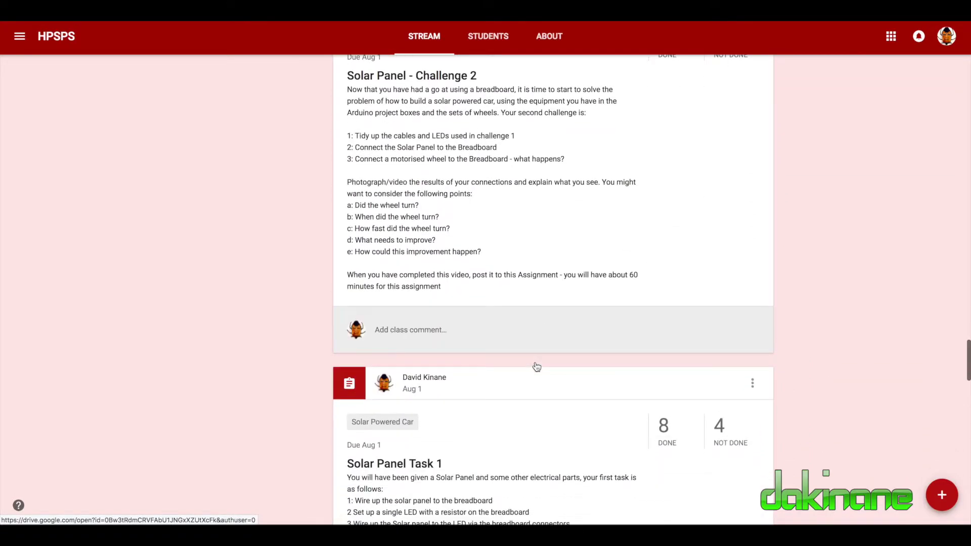
scroll(536, 366, "down", 5)
scroll(536, 367, "up", 20)
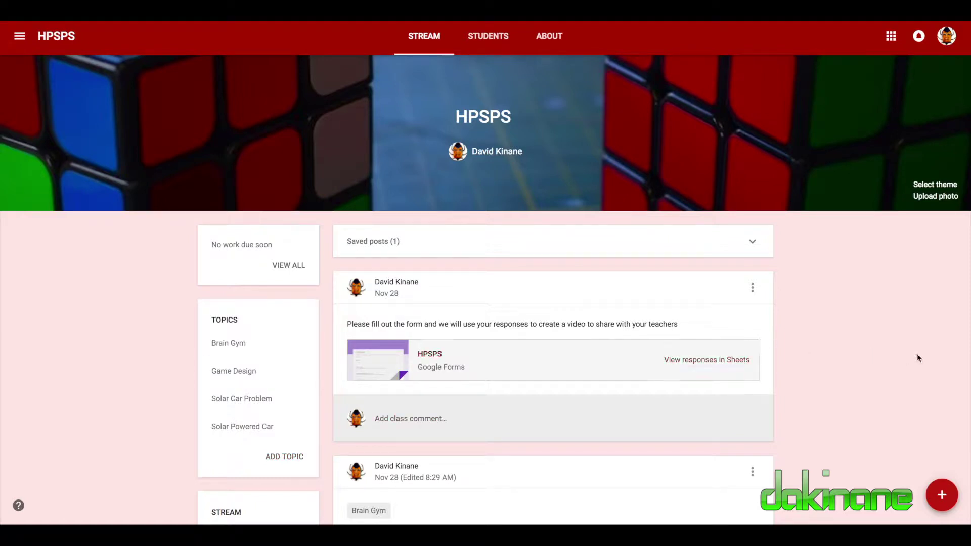
scroll(917, 354, "down", 1)
scroll(917, 354, "down", 1)
scroll(917, 356, "up", 1)
mouse_move(943, 498)
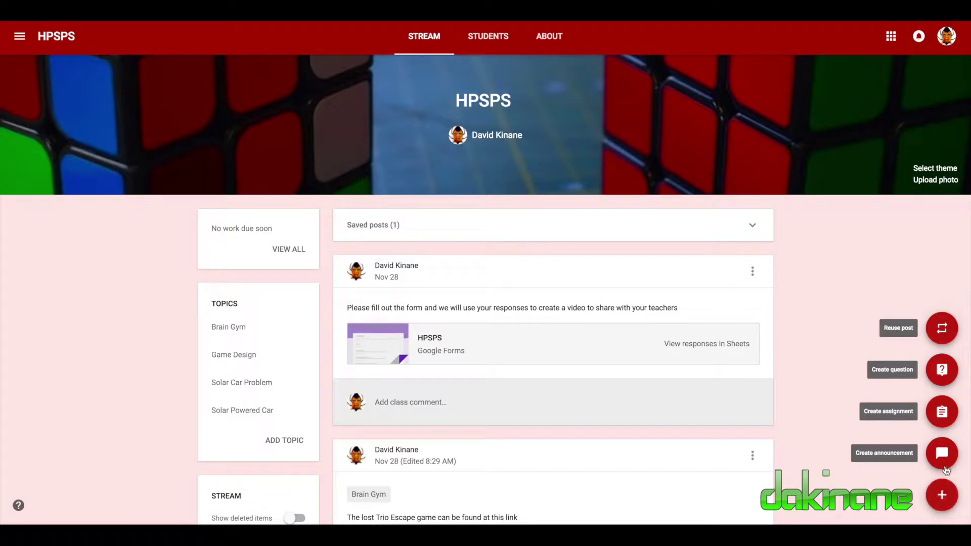
left_click(942, 414)
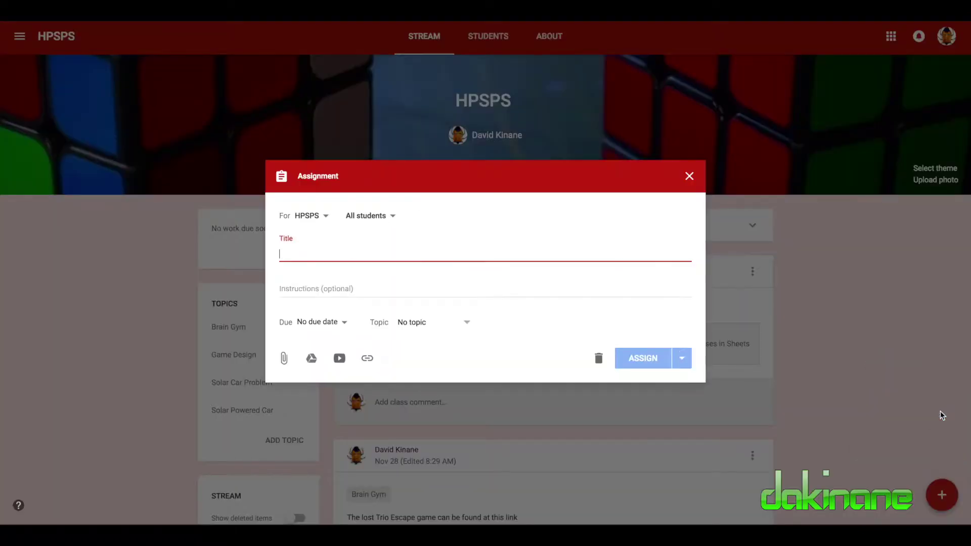
Keep the assignment's class as HPSPS only, with all students selected
left_click(310, 146)
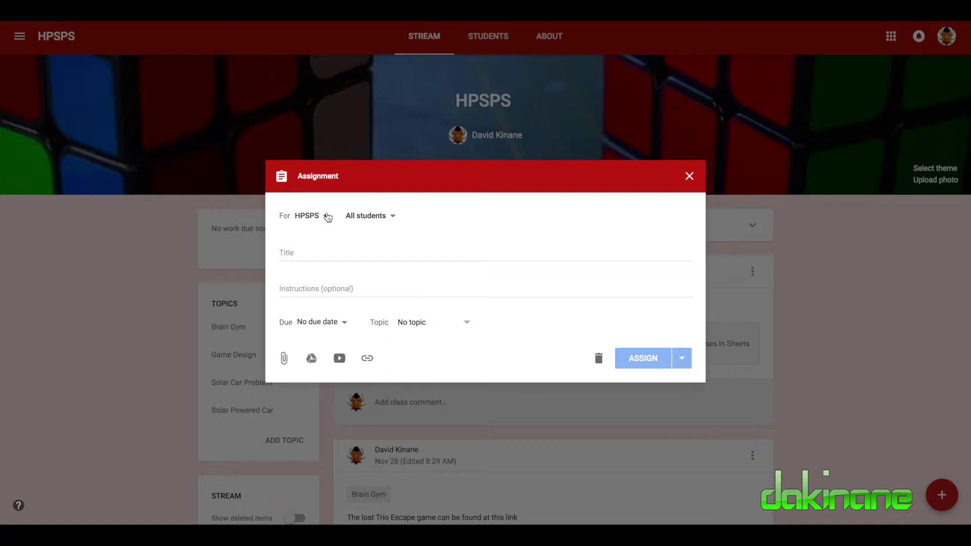
left_click(327, 218)
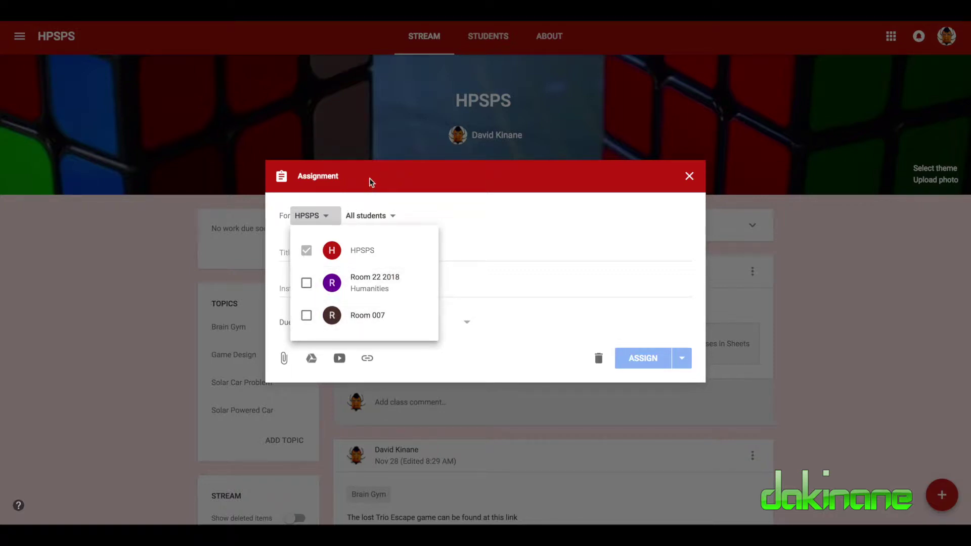
left_click(328, 128)
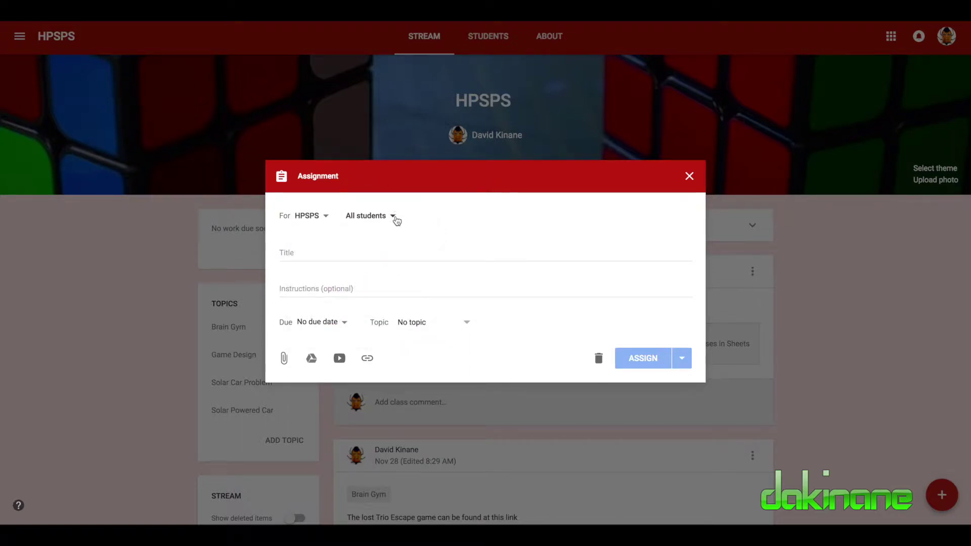
left_click(395, 219)
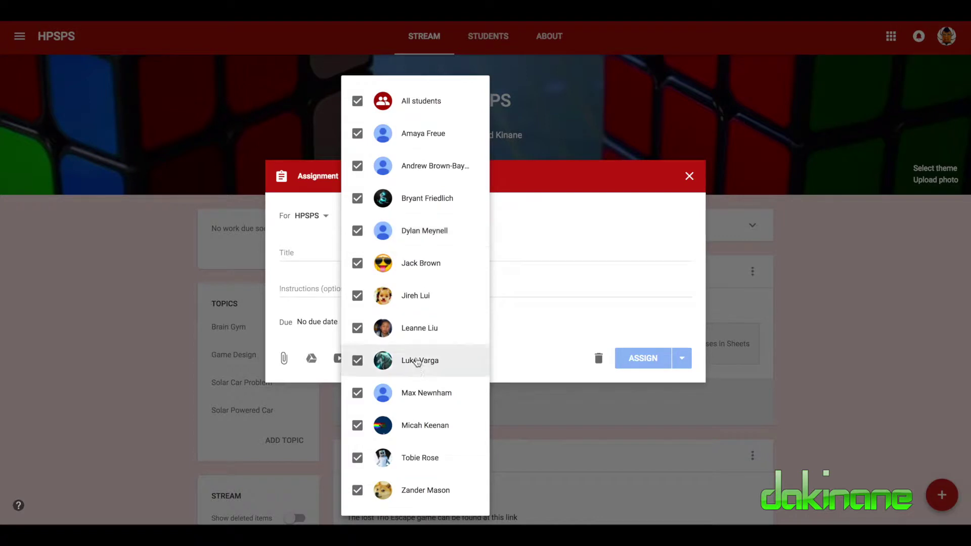
left_click(522, 137)
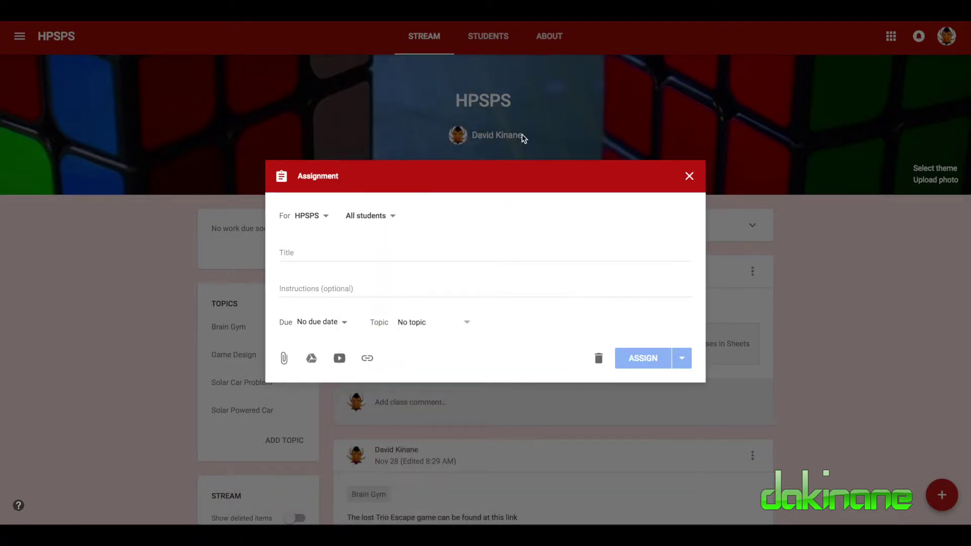
Try picking individual students, then reselect All students and close the list
left_click(396, 220)
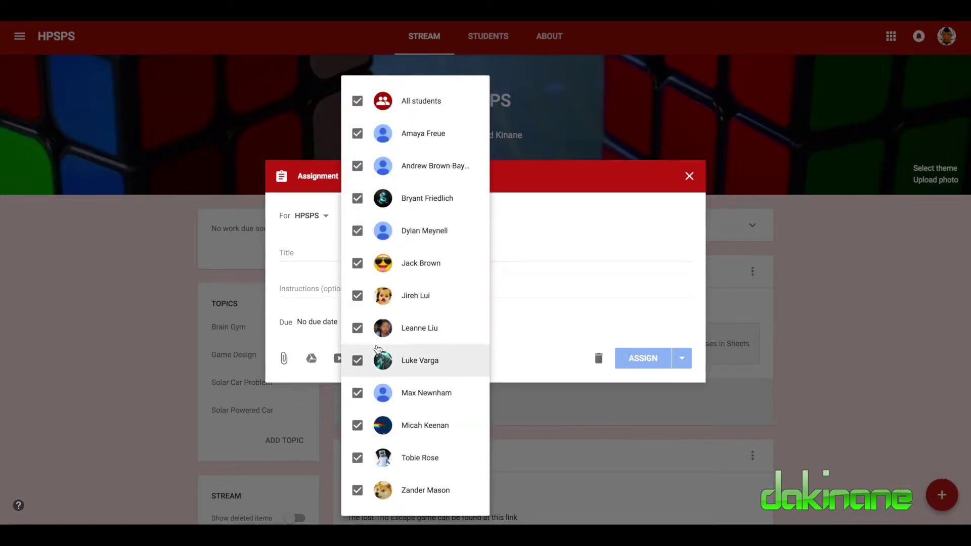
left_click(357, 104)
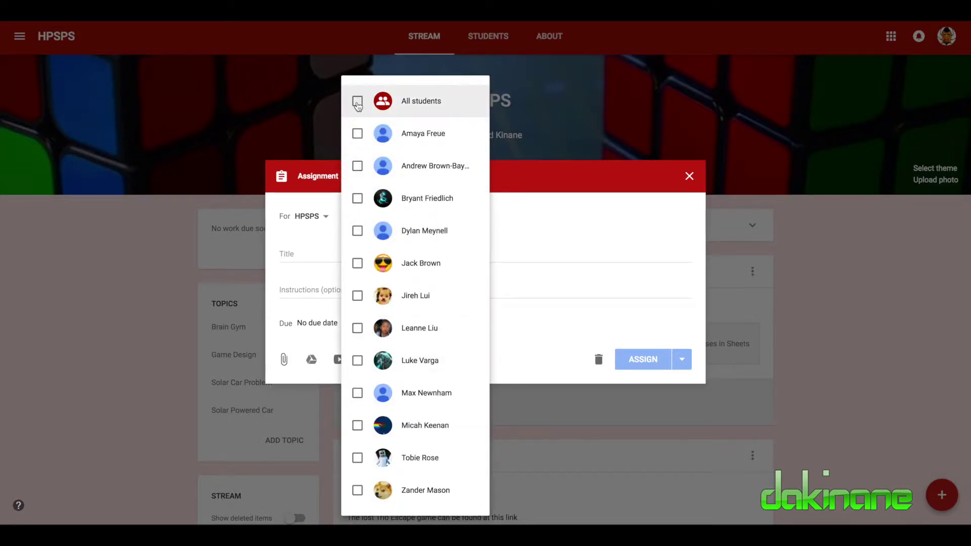
left_click(358, 133)
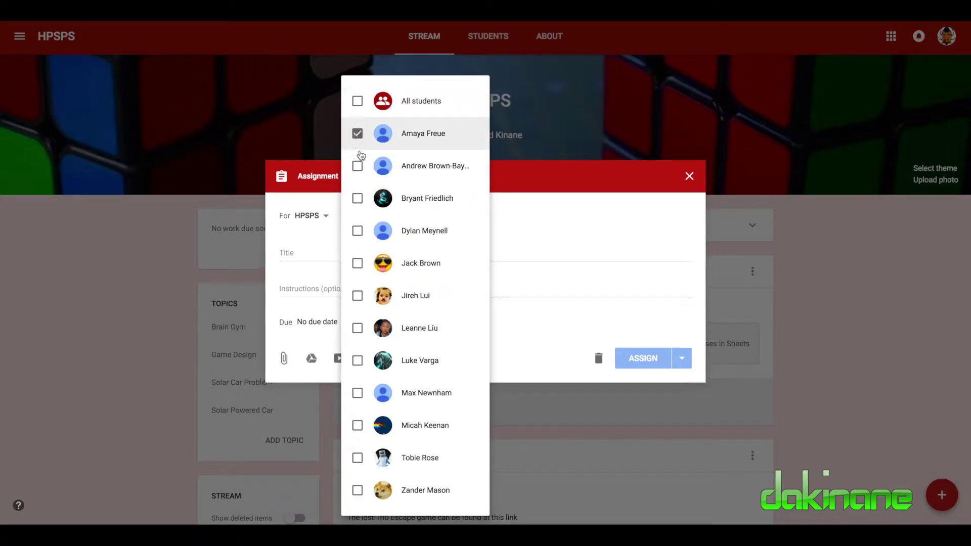
left_click(357, 167)
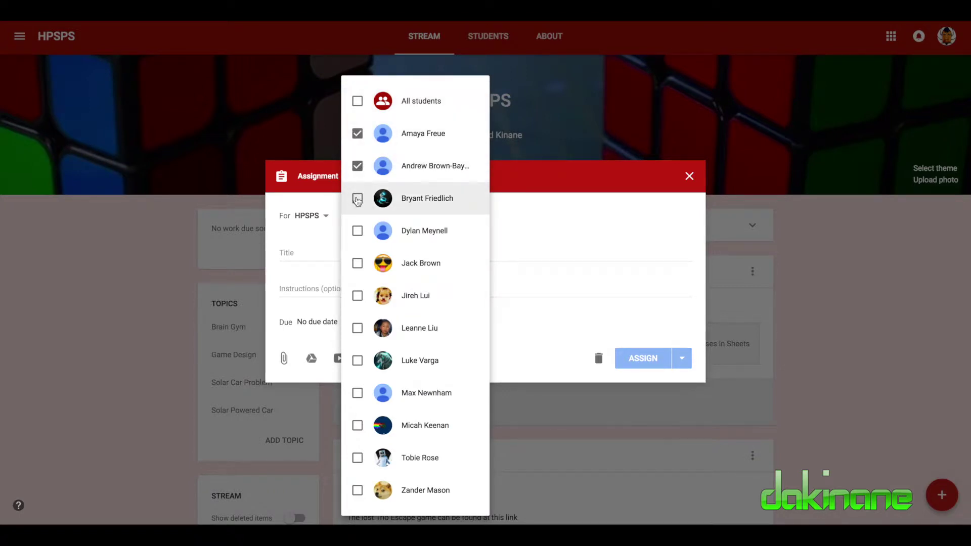
left_click(357, 200)
left_click(357, 232)
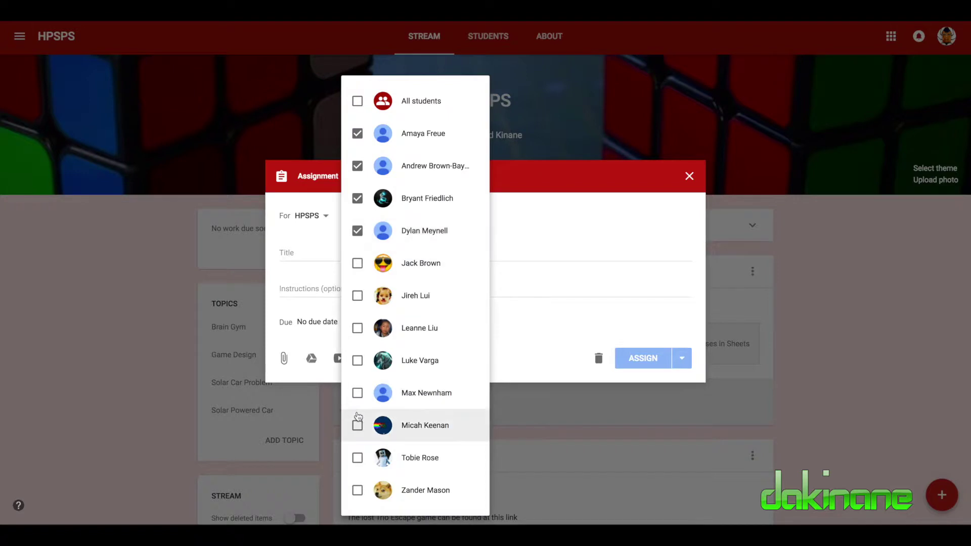
left_click(358, 425)
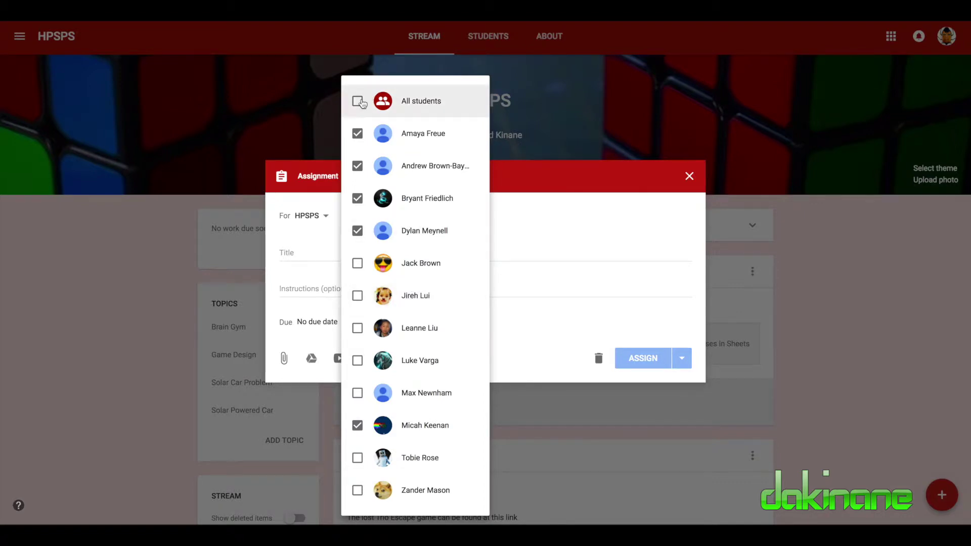
left_click(356, 102)
left_click(535, 107)
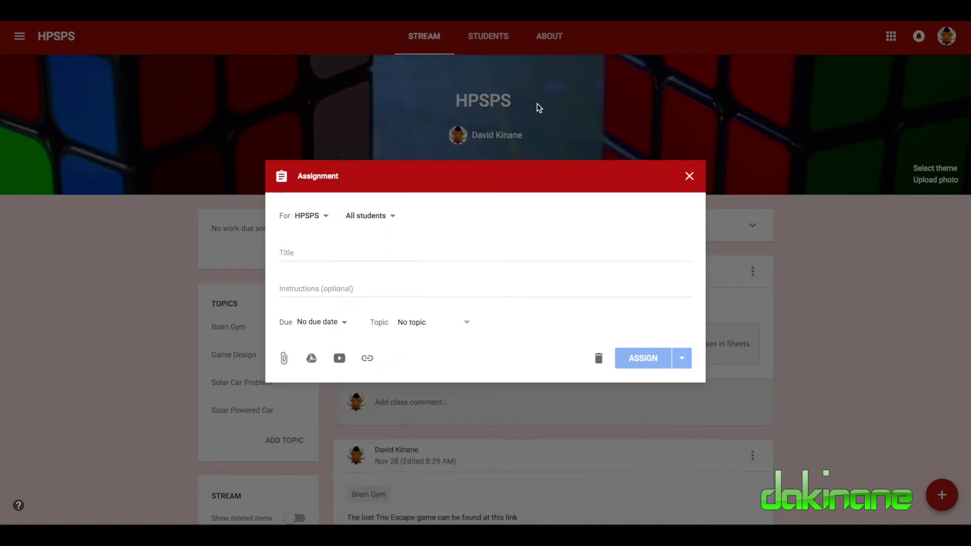
Title the assignment 'Brain Gym' and write instructions about the slide show and rubric feedback
left_click(286, 254)
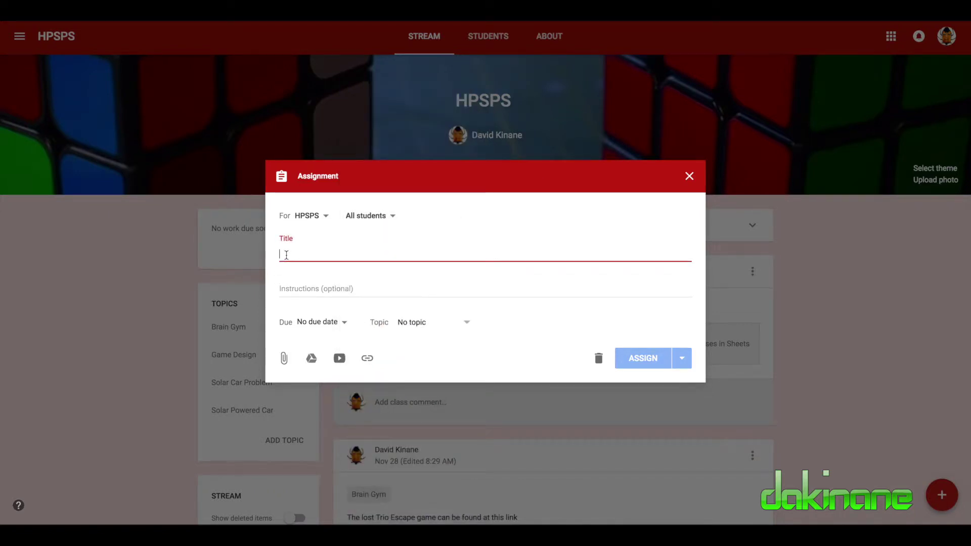
type("Brain ")
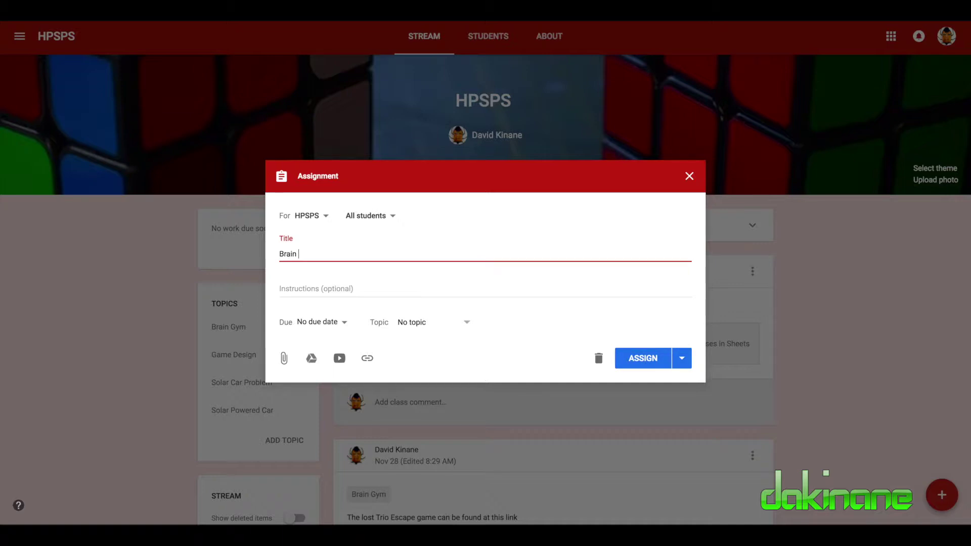
type("Gym")
left_click(281, 289)
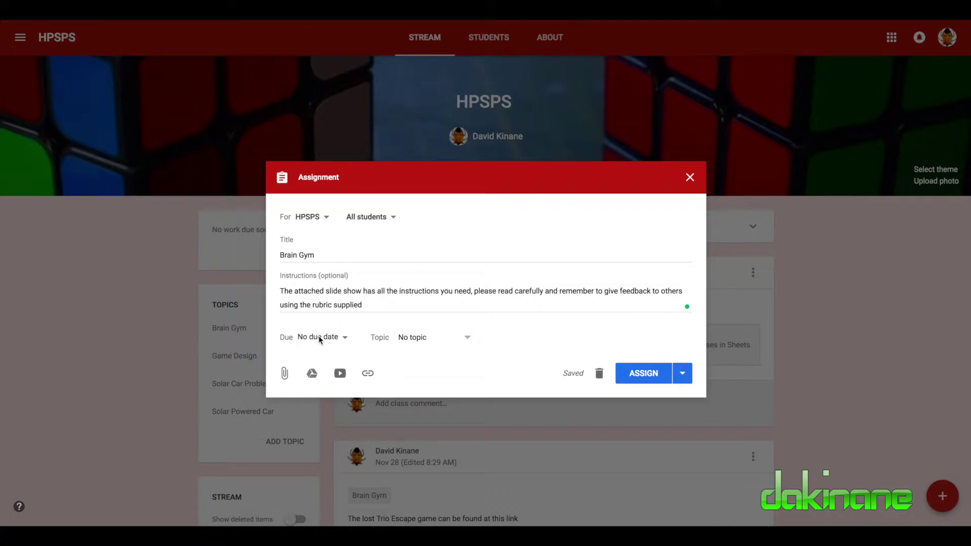
left_click(469, 338)
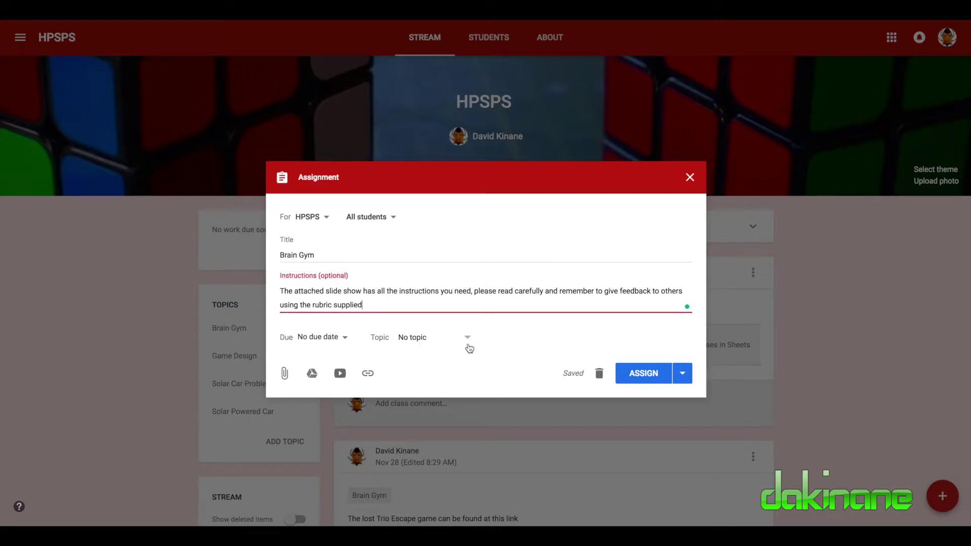
File the assignment under the Brain Gym topic and pick a Feb 7, 2018 due date
left_click(467, 342)
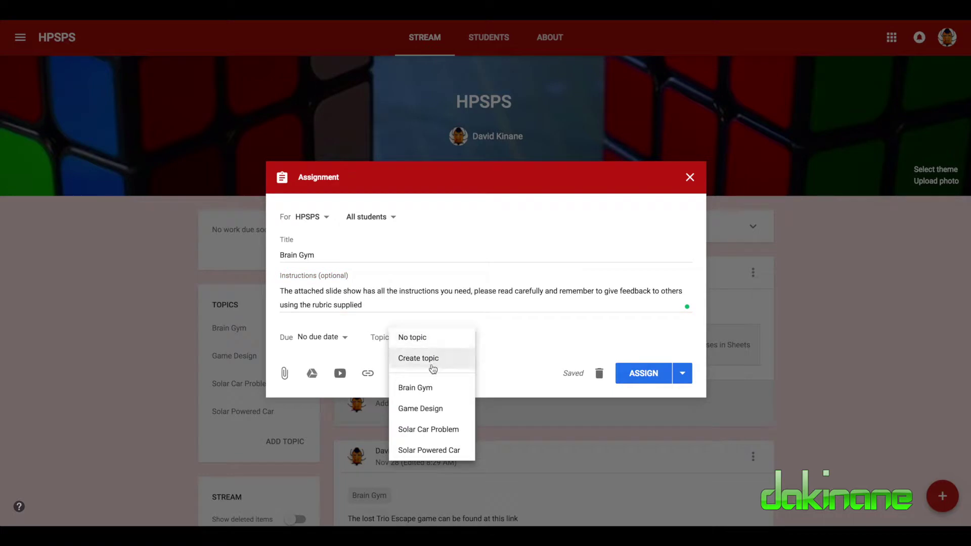
left_click(431, 389)
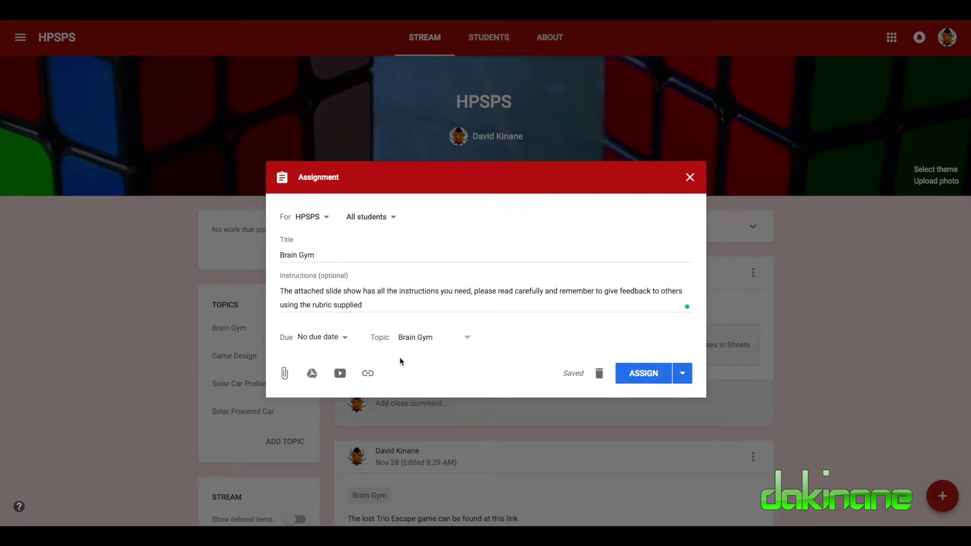
left_click(345, 340)
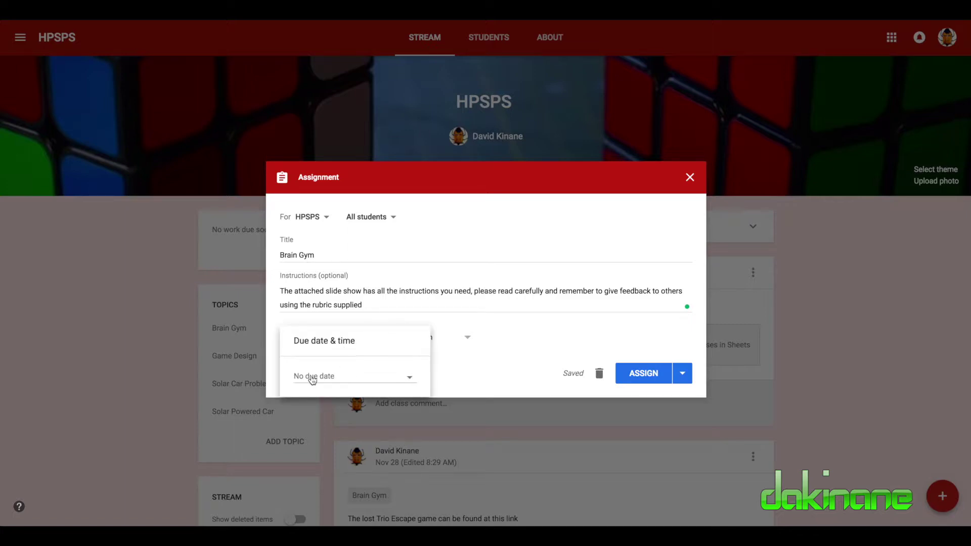
left_click(409, 377)
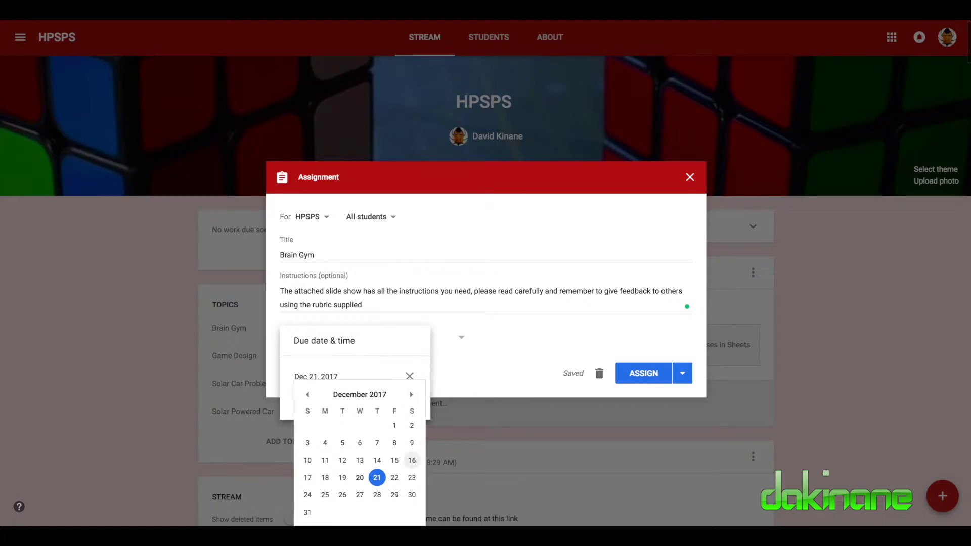
left_click(411, 396)
left_click(412, 396)
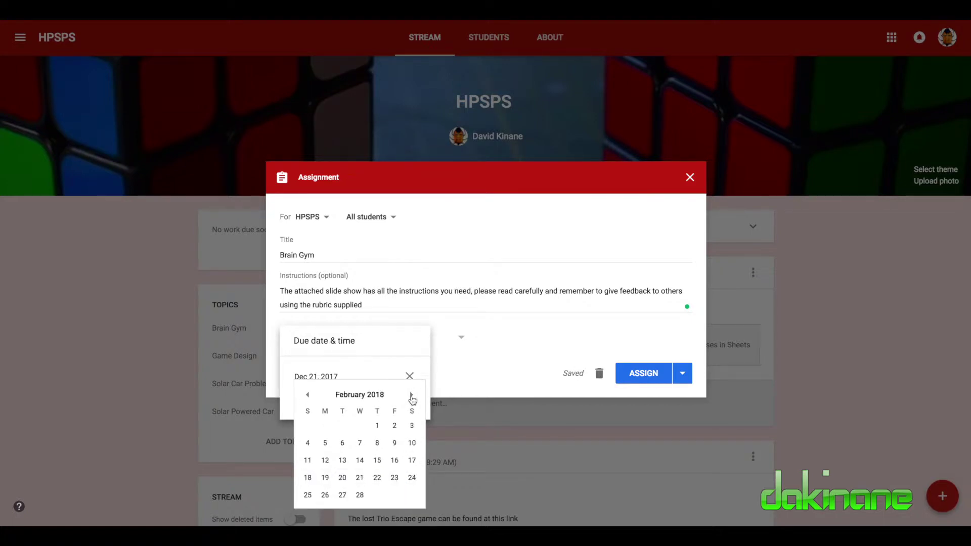
left_click(360, 443)
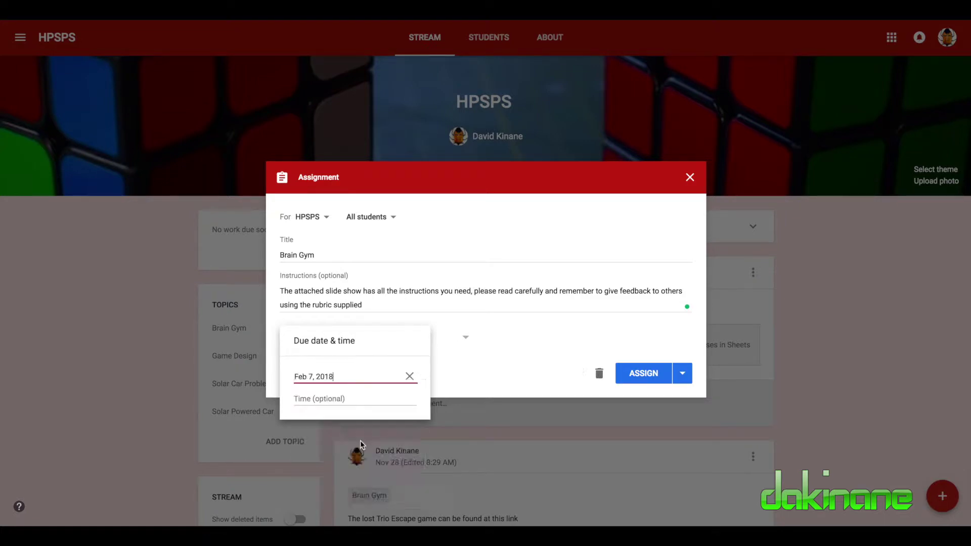
Add then remove the 11:59 PM due time and clear the date to No due date
left_click(344, 399)
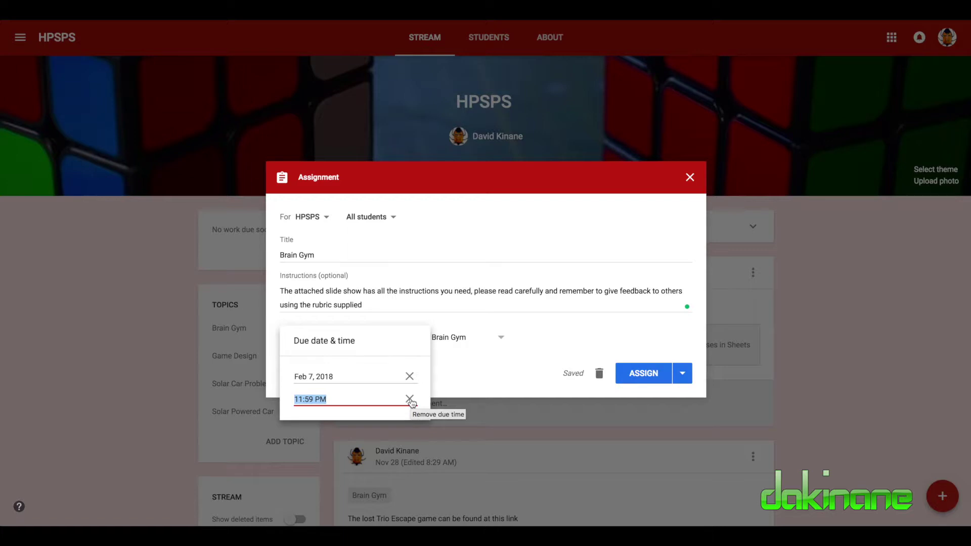
left_click(410, 400)
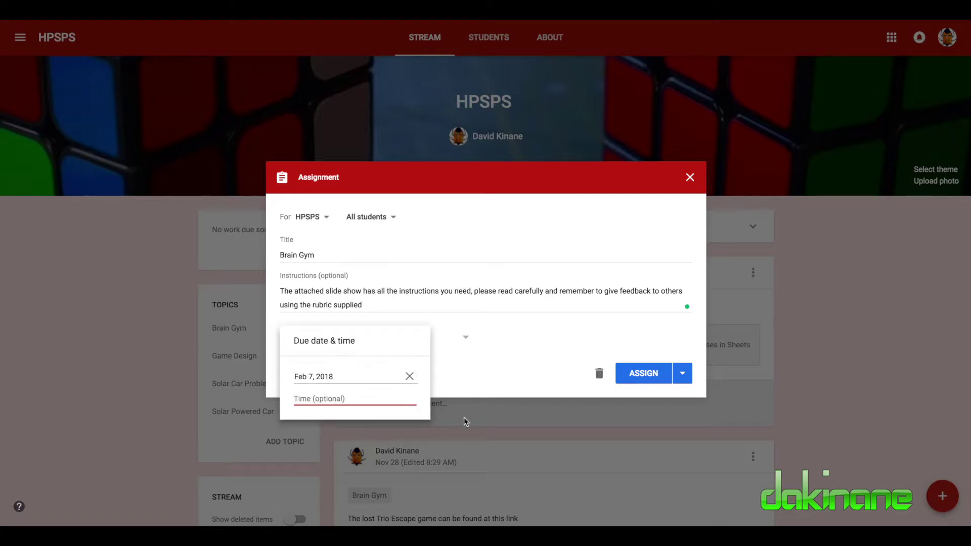
left_click(409, 378)
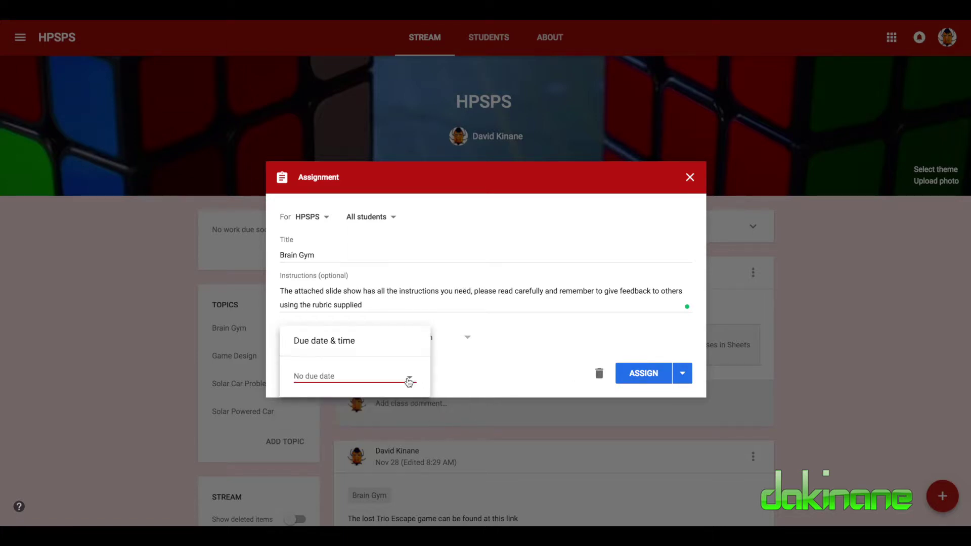
left_click(502, 372)
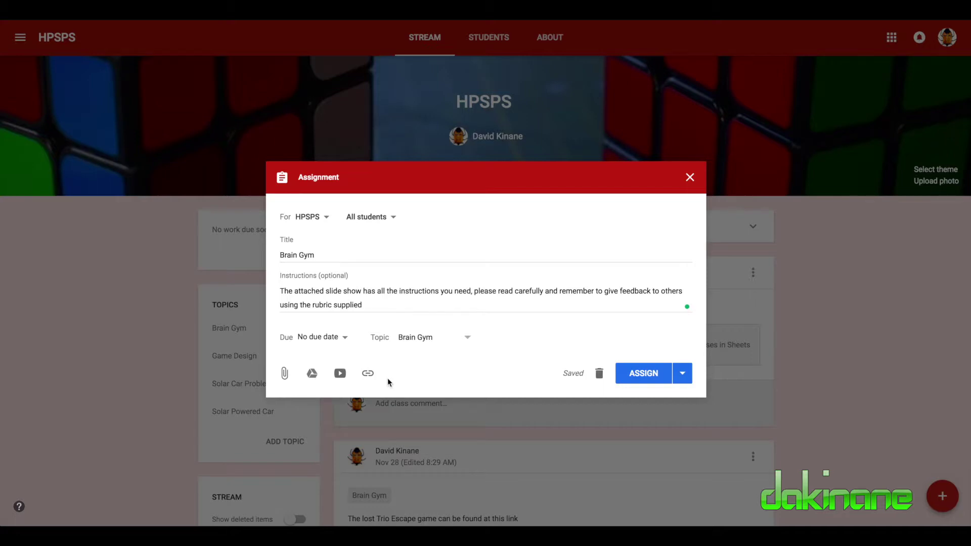
Attach the blinking LED slides from Drive's Recent files and check their sharing options
left_click(312, 375)
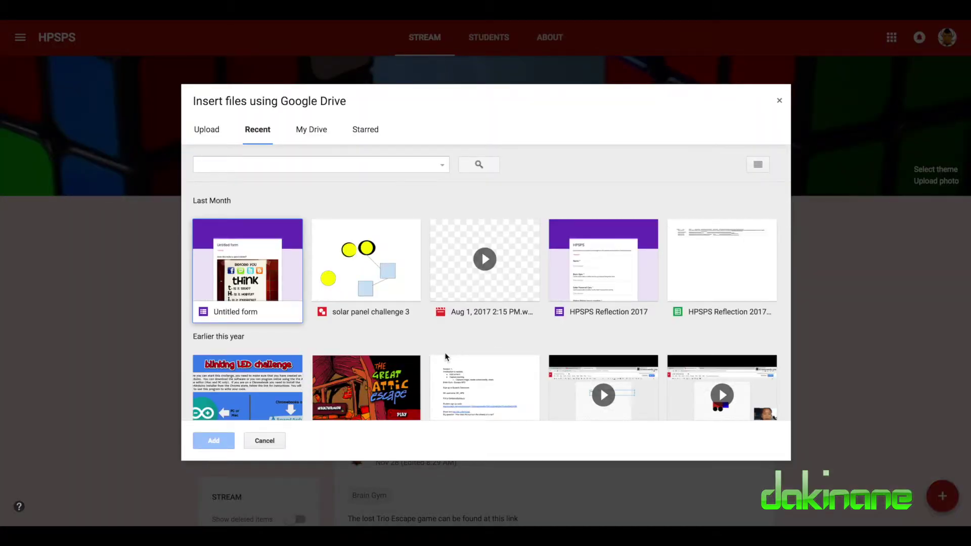
scroll(445, 356, "down", 3)
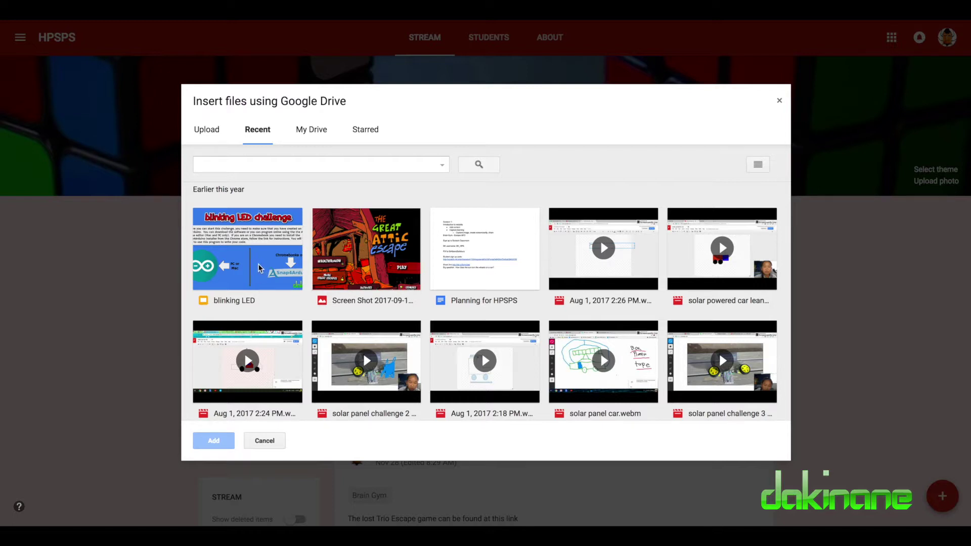
left_click(259, 267)
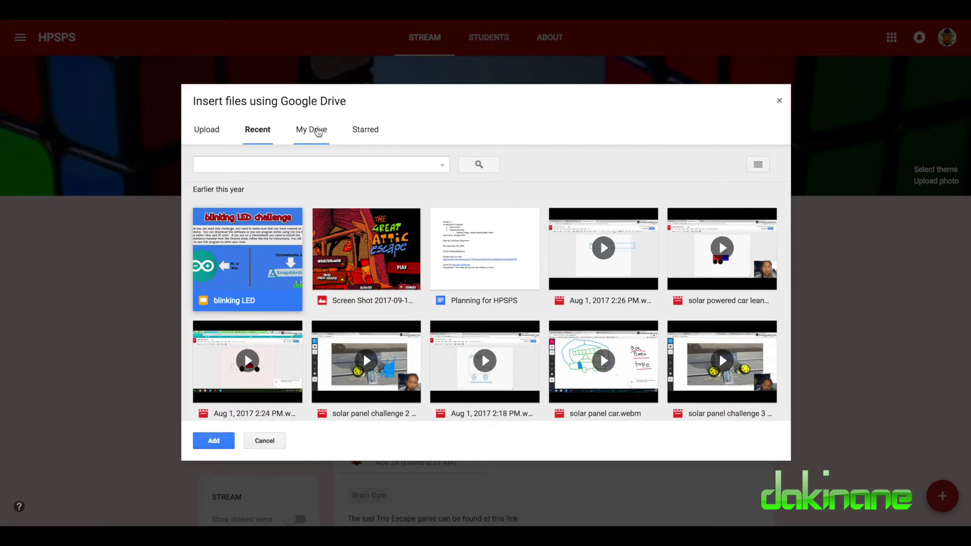
left_click(317, 131)
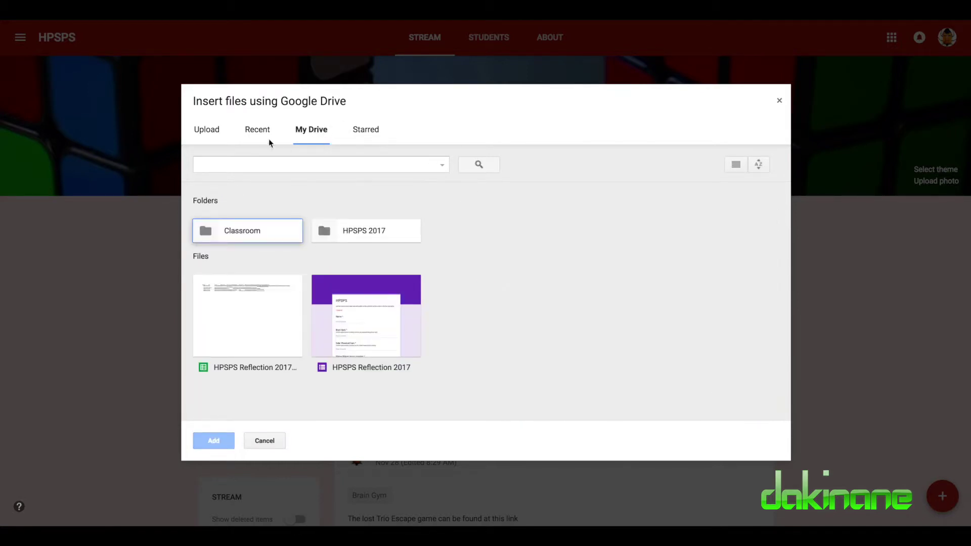
left_click(257, 130)
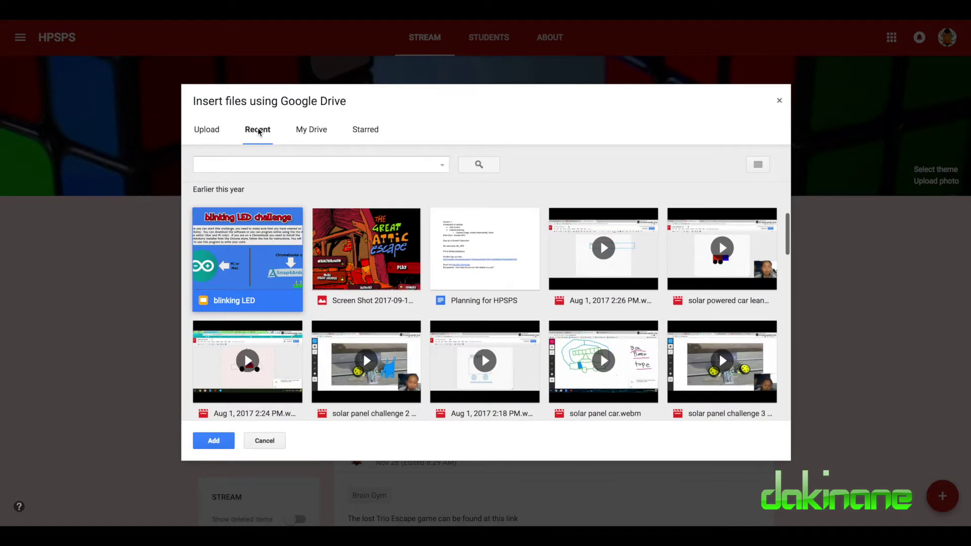
left_click(223, 443)
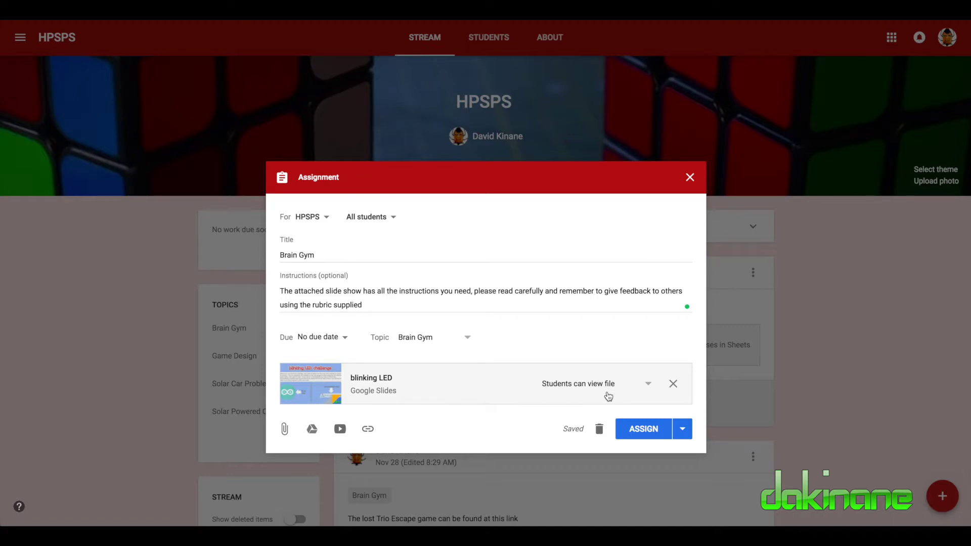
left_click(648, 386)
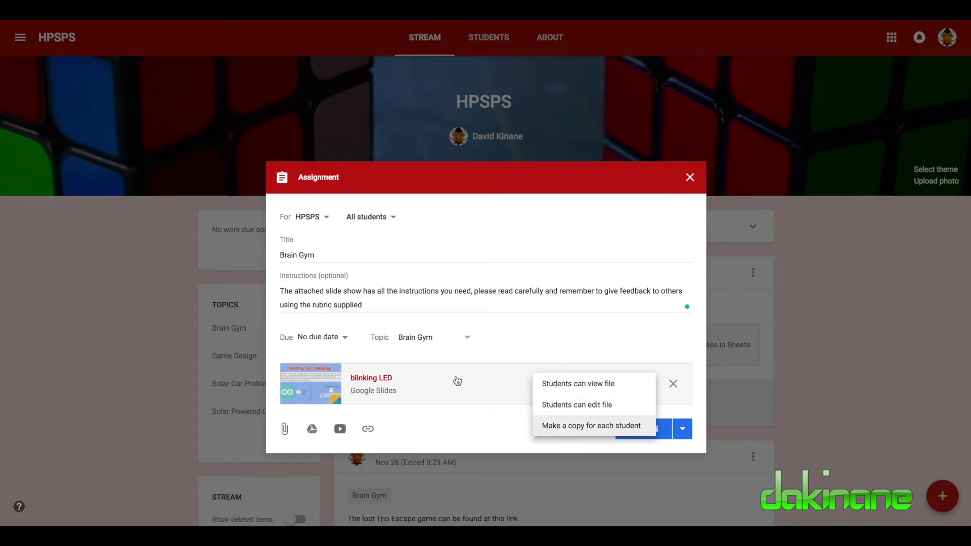
left_click(563, 390)
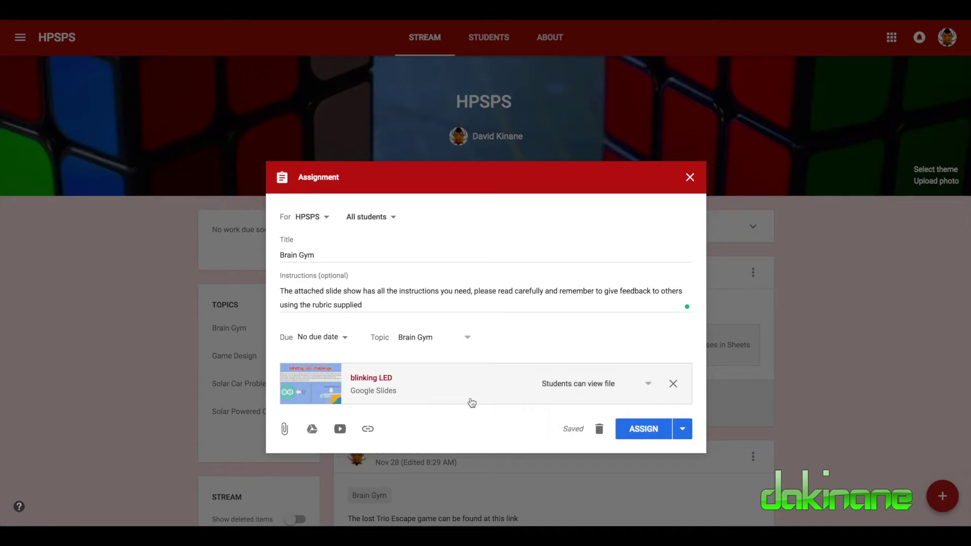
left_click(648, 383)
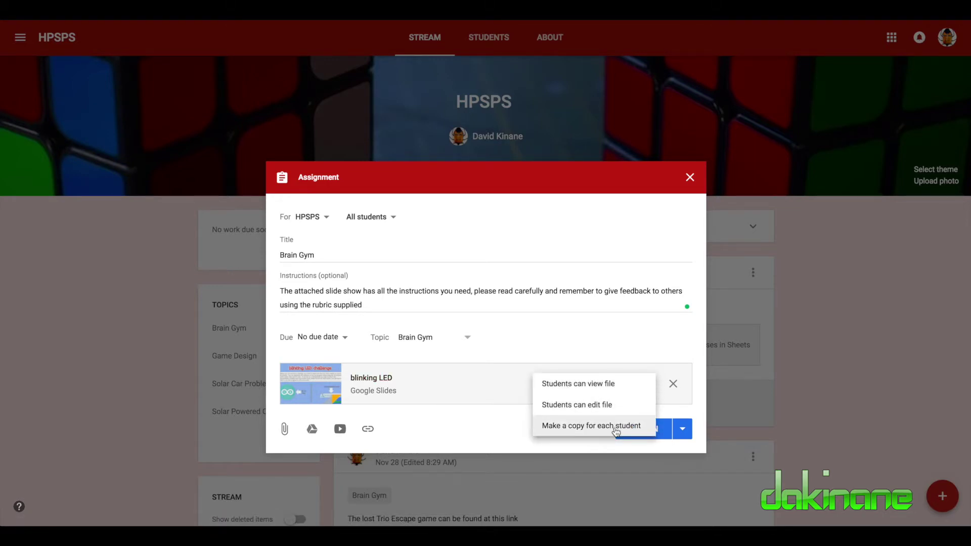
left_click(498, 420)
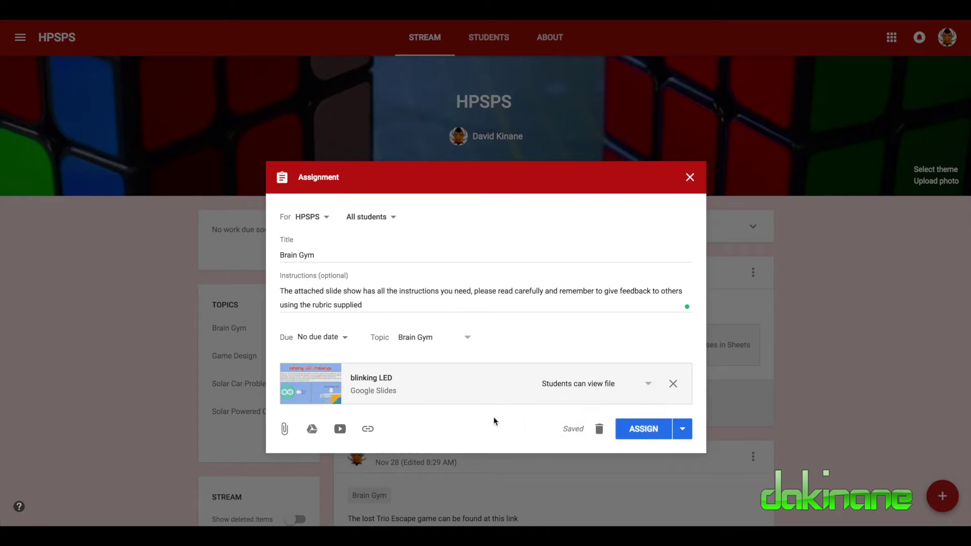
Attach the Power Point 2011 YouTube video by pasting its link
left_click(340, 429)
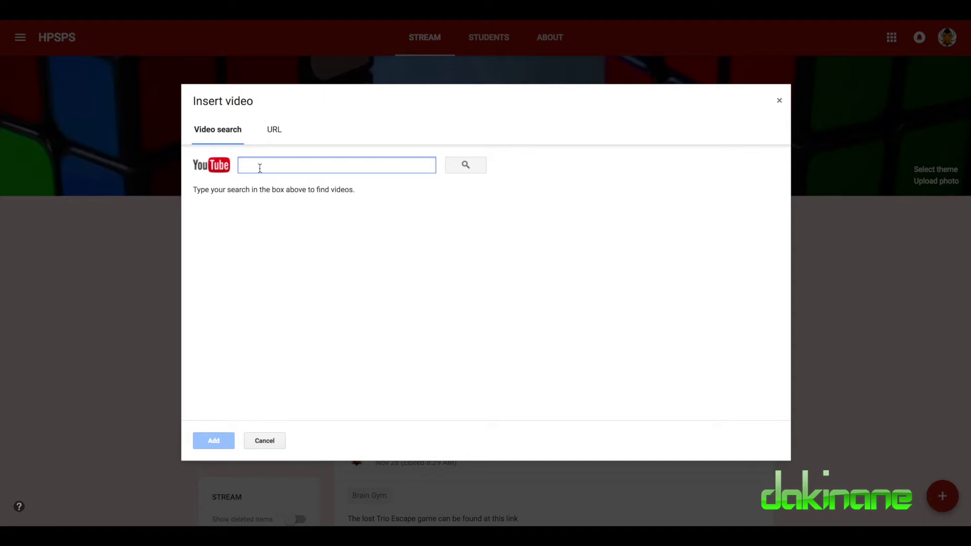
left_click(279, 138)
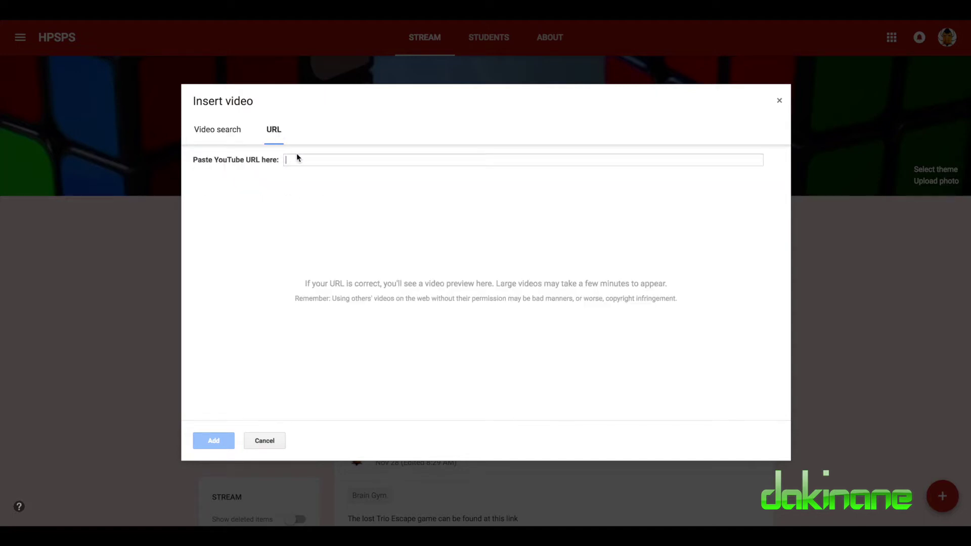
type("https://www.youtube.com/watch?v=vSloQ7MVJeo")
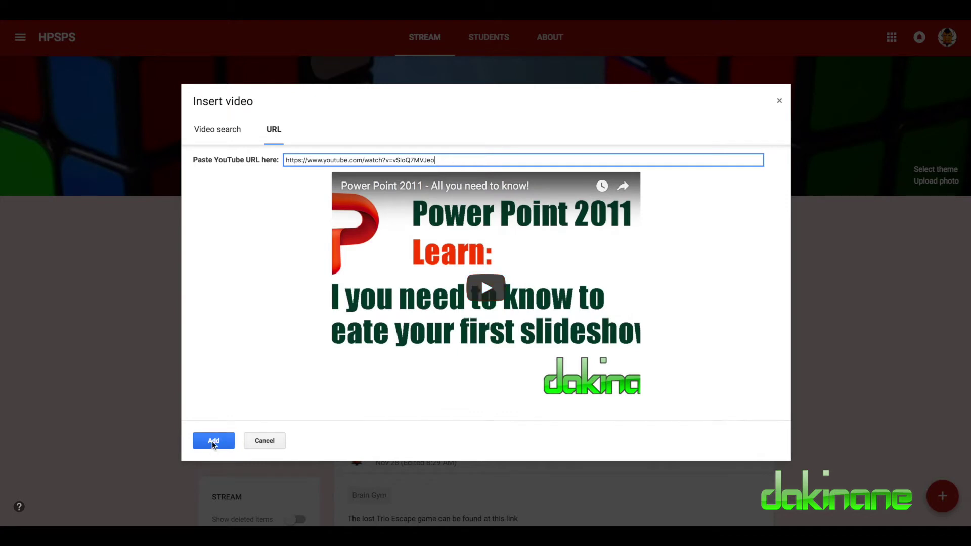
left_click(213, 442)
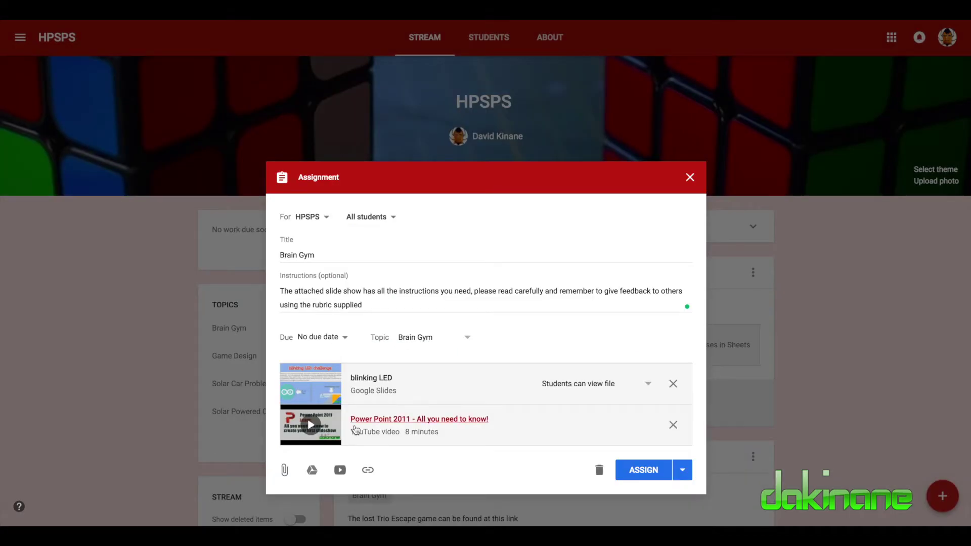
Attach the HPSPS Reflection 2017 form from My Drive
left_click(284, 470)
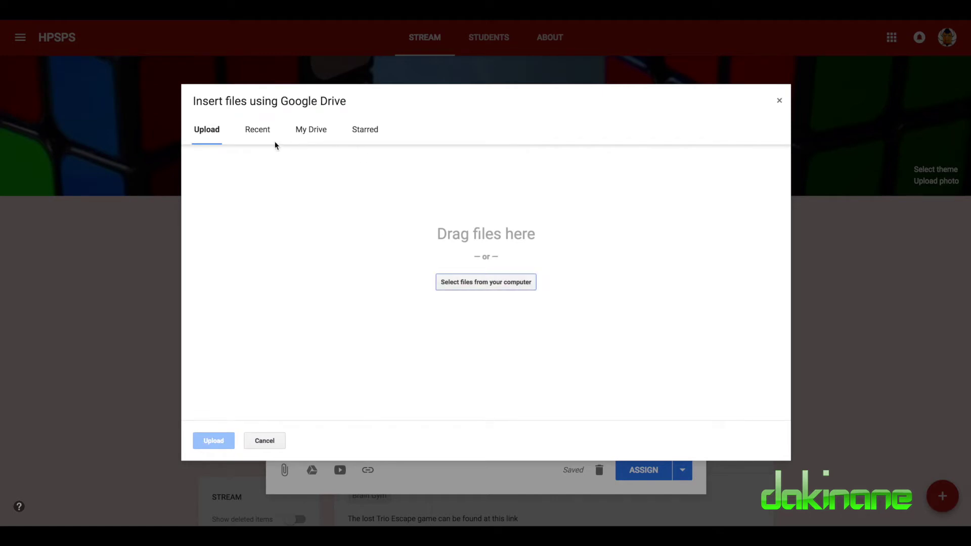
left_click(311, 135)
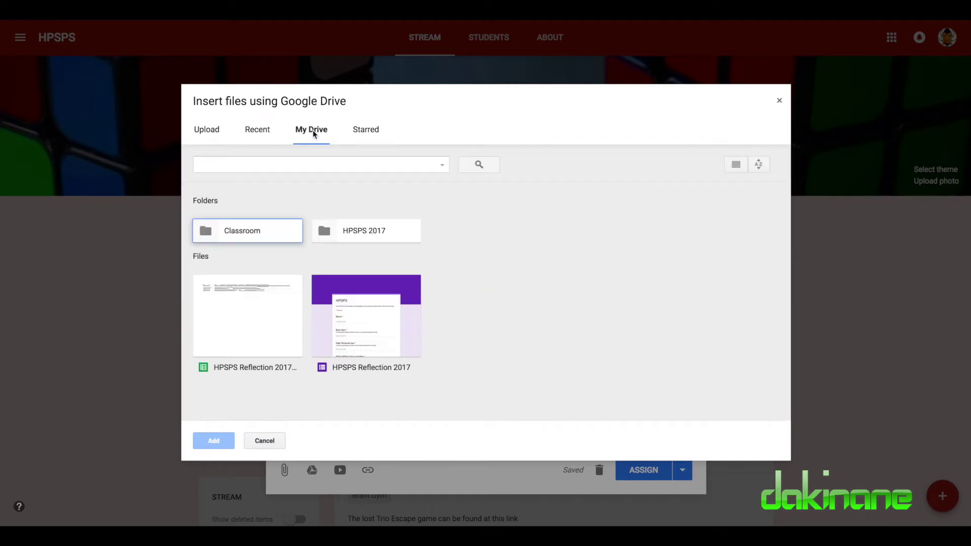
left_click(359, 332)
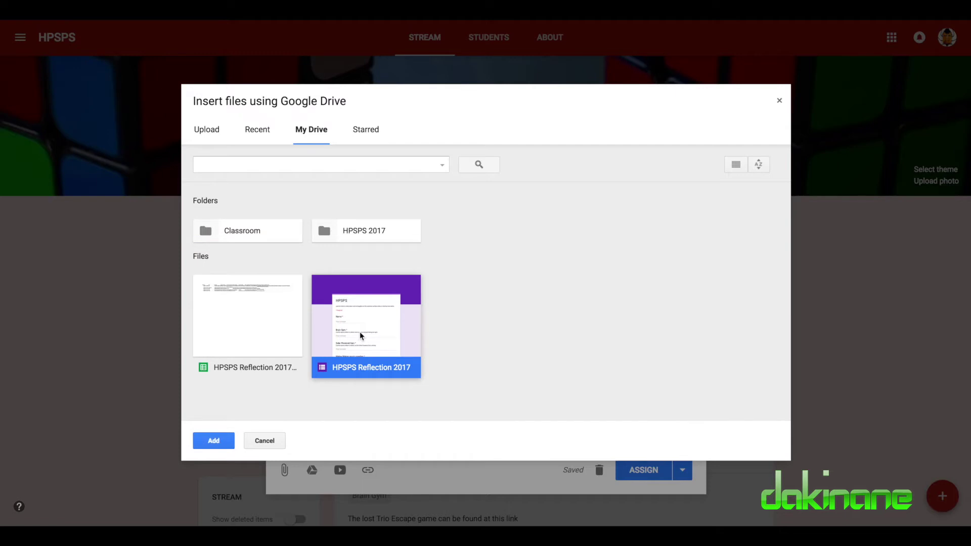
left_click(213, 438)
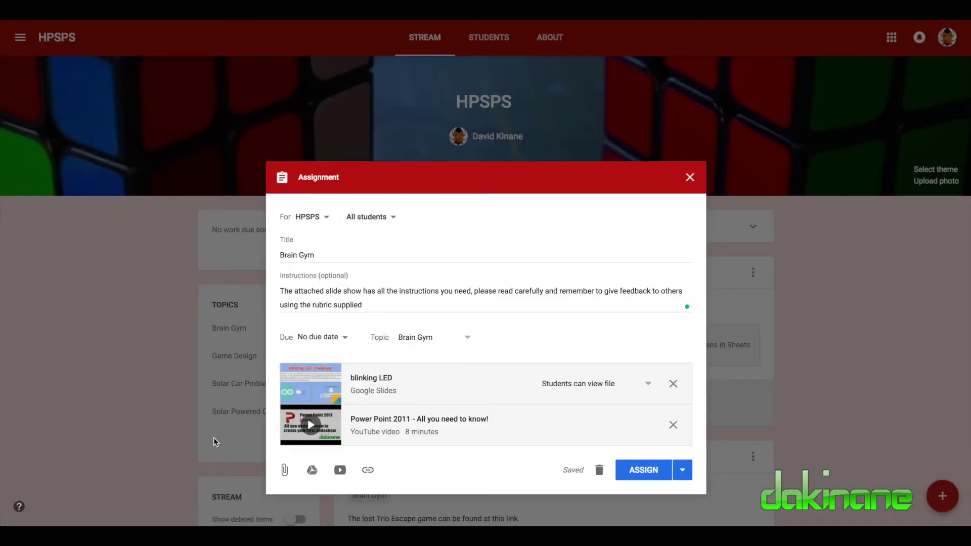
scroll(405, 414, "down", 3)
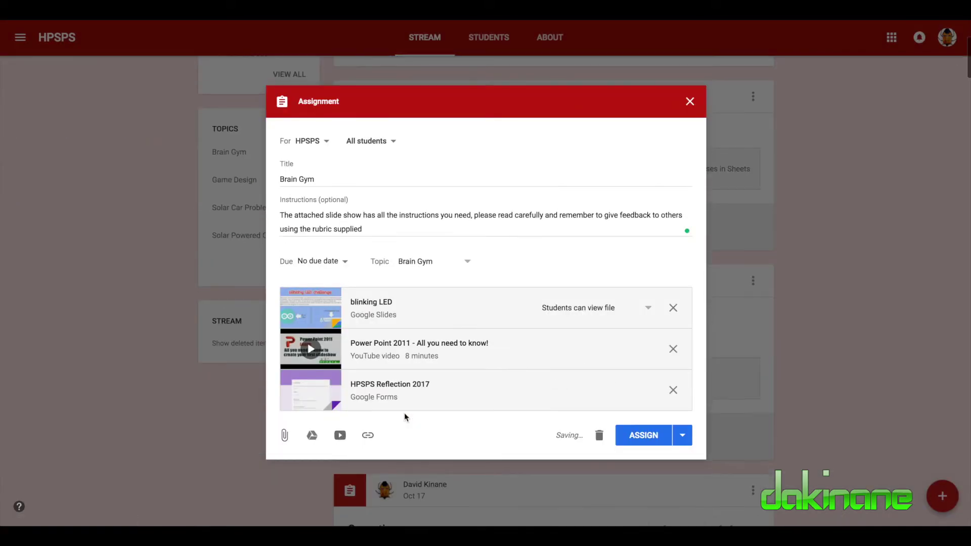
left_click(368, 435)
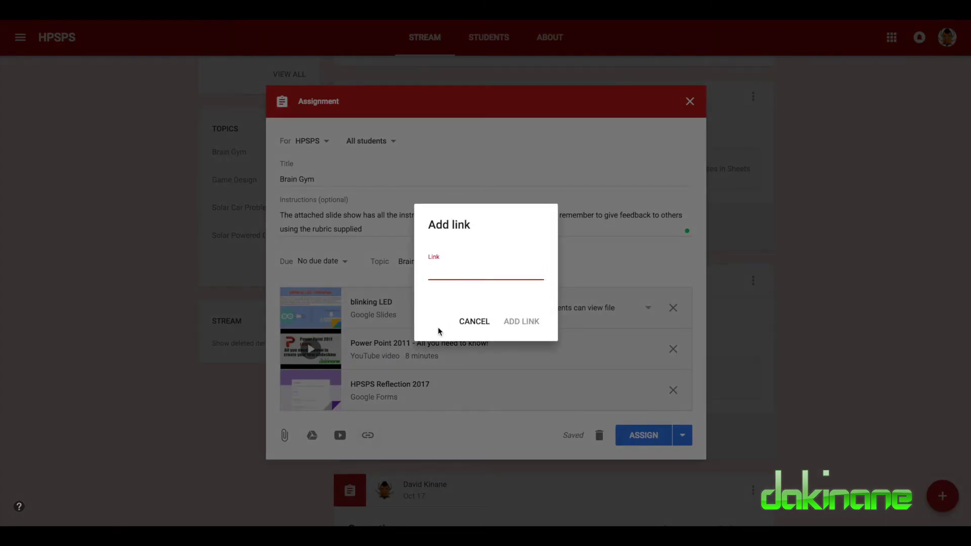
type("http://")
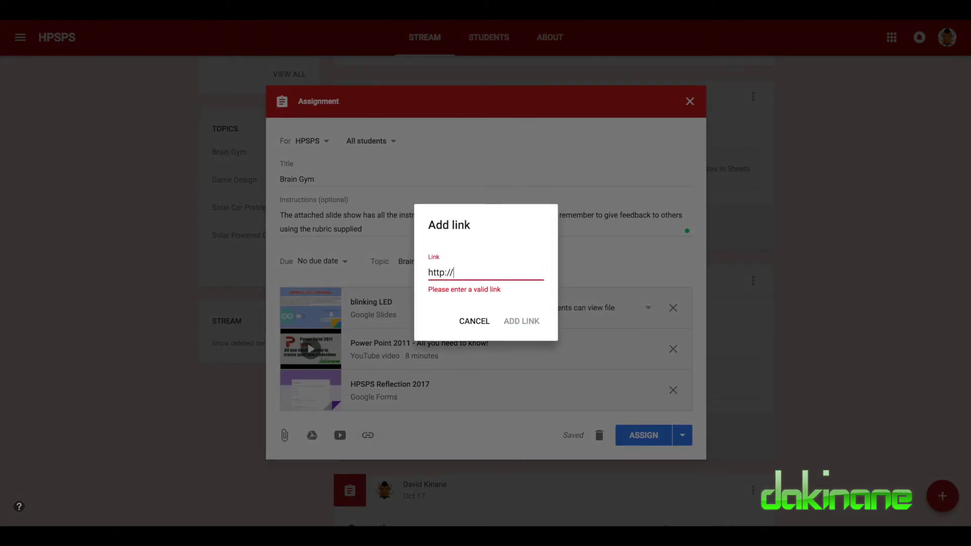
type("hooda")
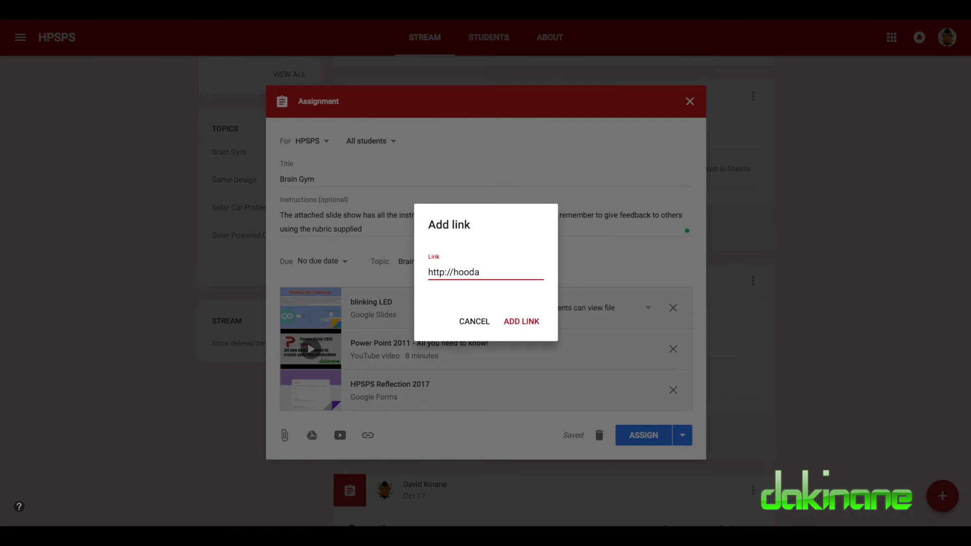
type("math.com")
left_click(511, 324)
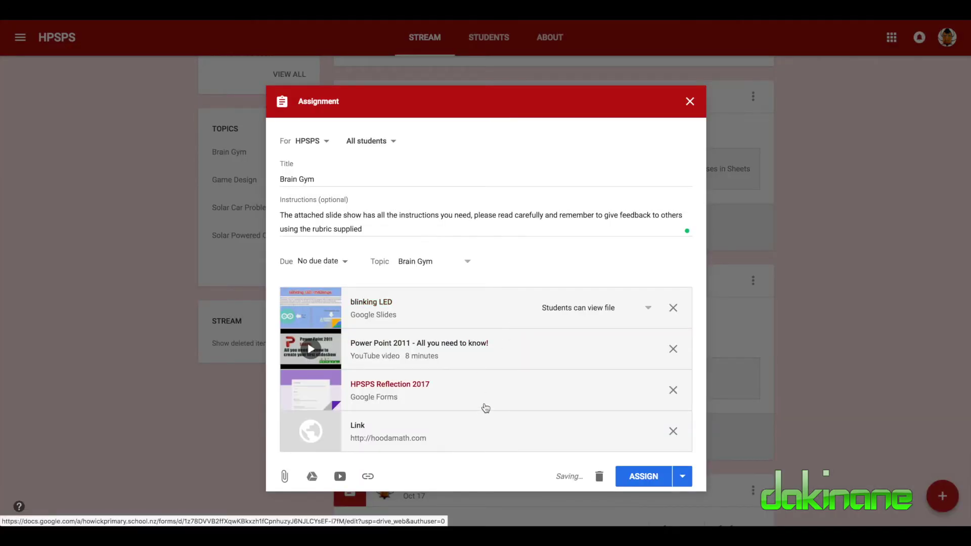
scroll(485, 408, "down", 1)
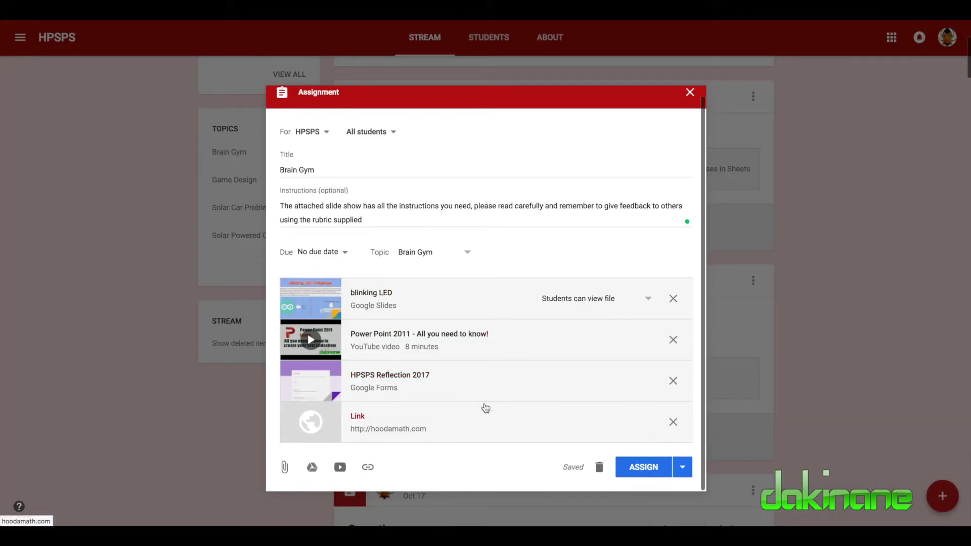
Choose Schedule from the ASSIGN button's dropdown
left_click(682, 471)
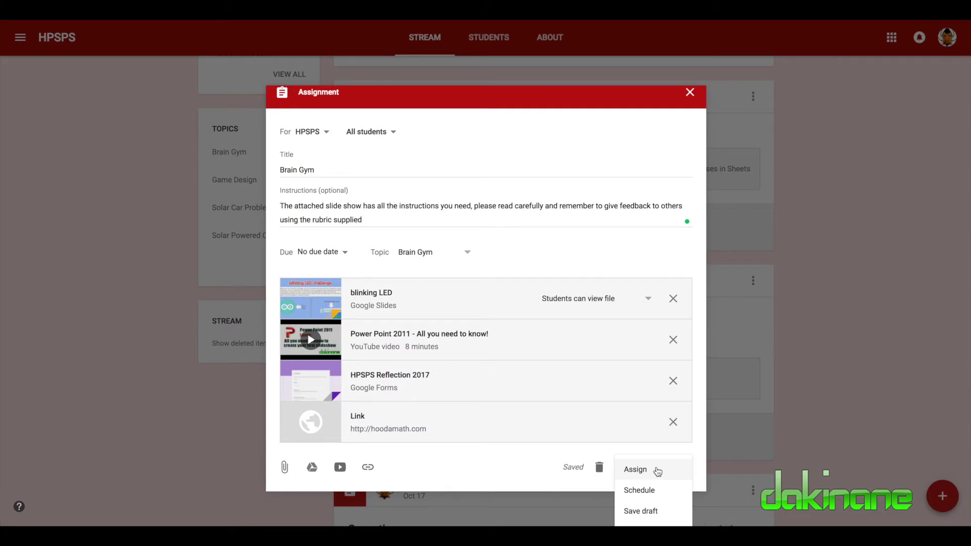
left_click(646, 490)
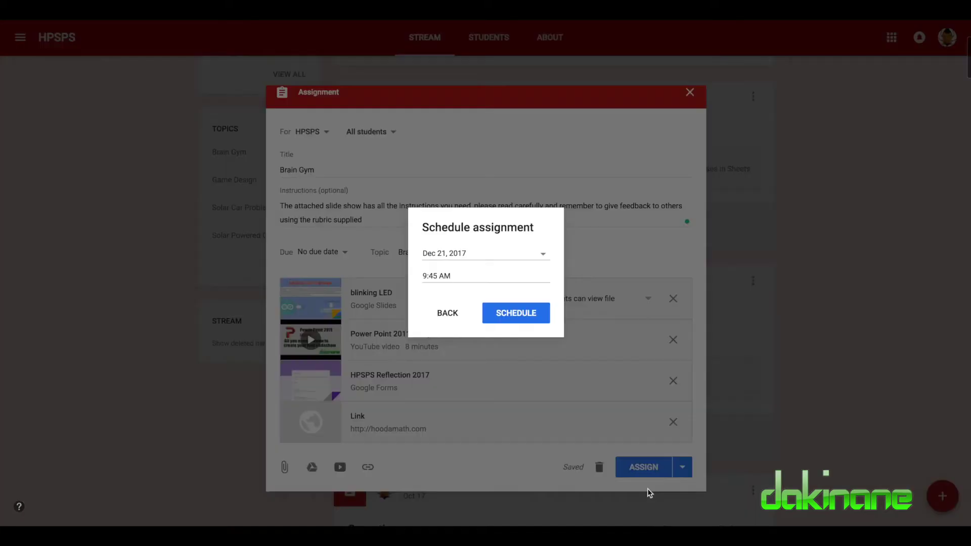
Change the posting time to 9:00 AM, keep Dec 21, 2017, and confirm the schedule
left_click(433, 275)
left_click(436, 276)
key("BackSpace")
key("BackSpace")
type("00")
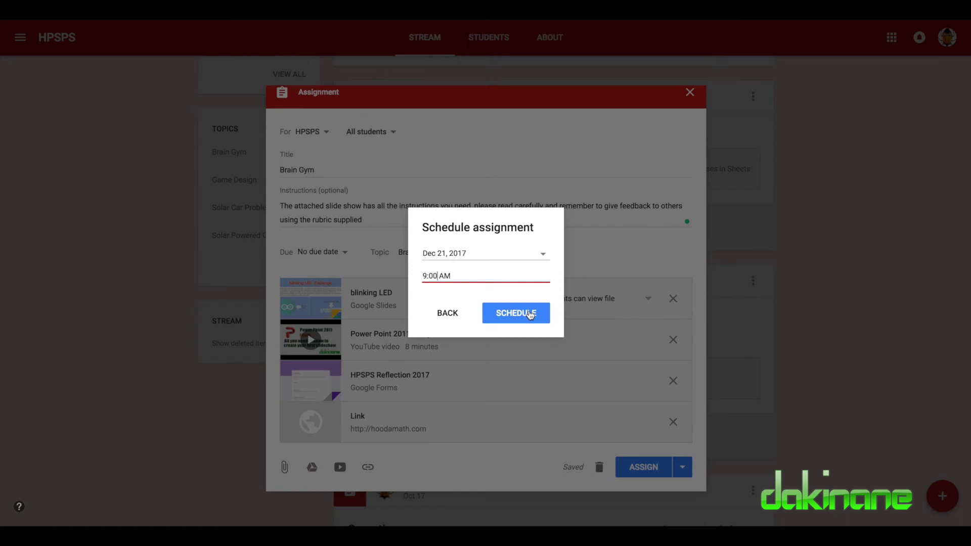
left_click(544, 255)
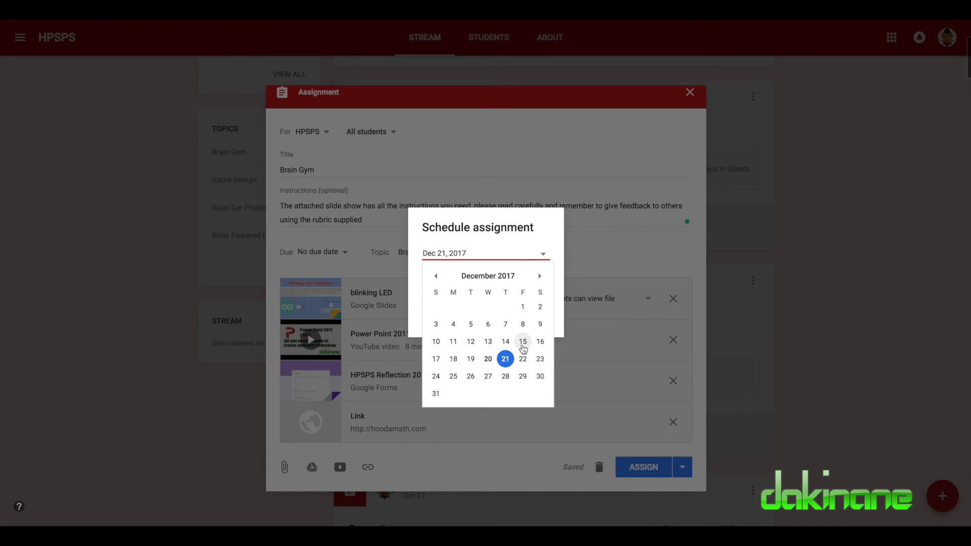
left_click(595, 246)
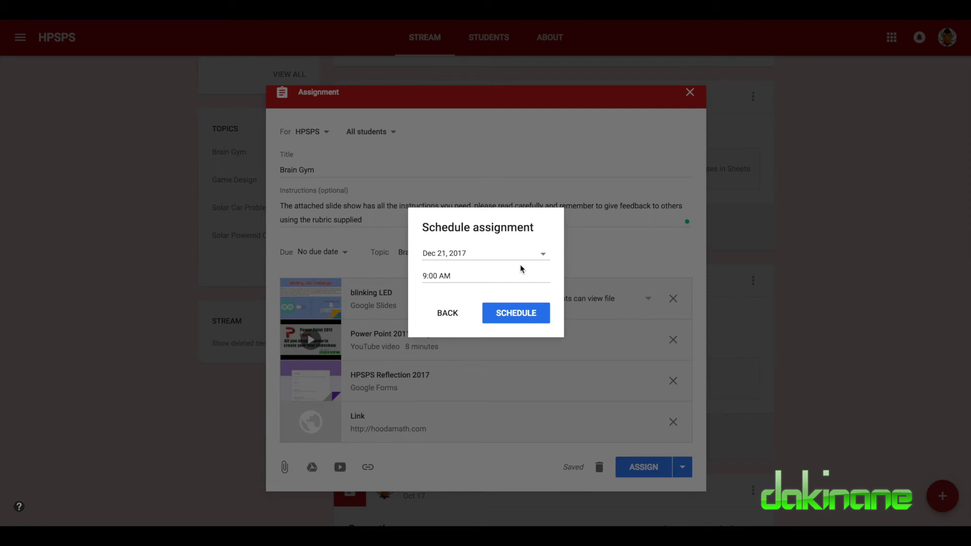
left_click(519, 316)
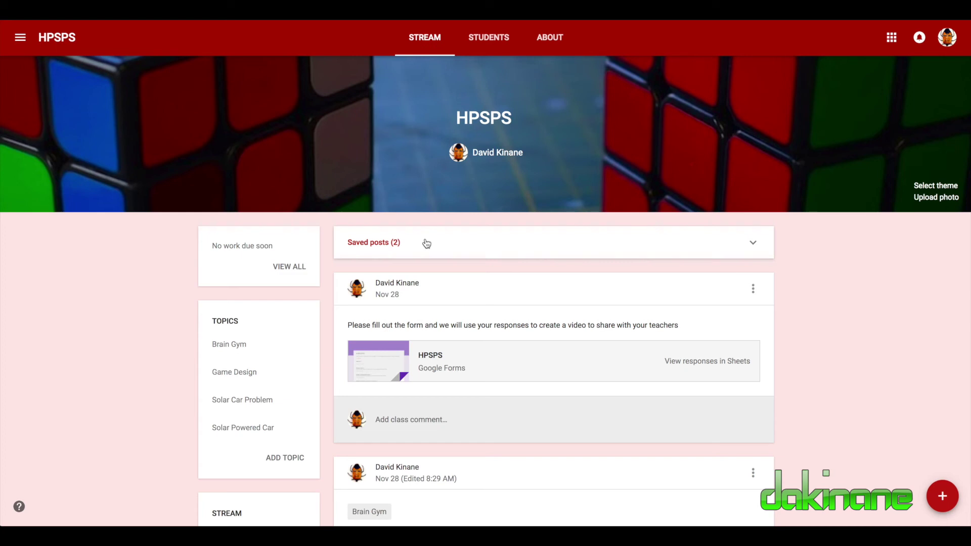
Open the saved Brain Gym post, drop its 'Tomorrow, 9:00 AM' schedule, and assign it now
left_click(753, 248)
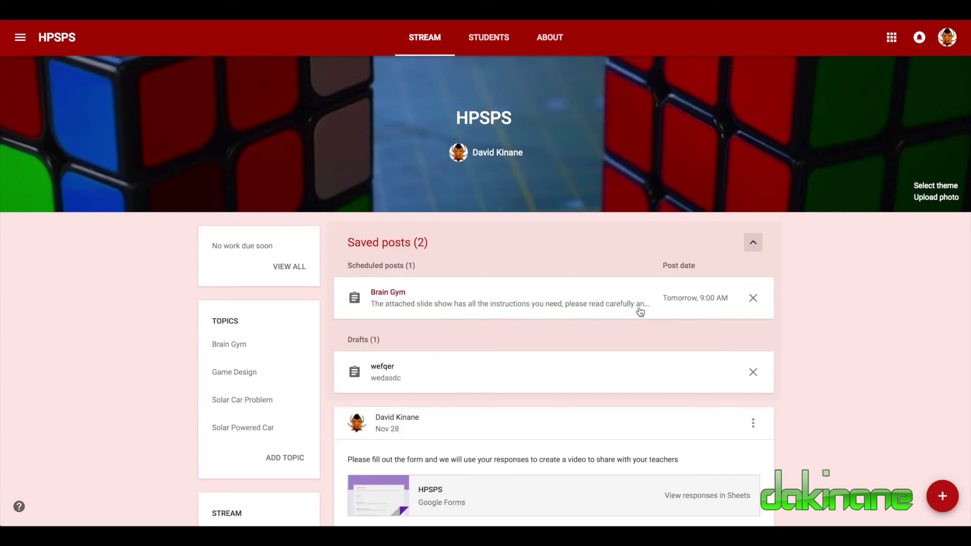
left_click(585, 301)
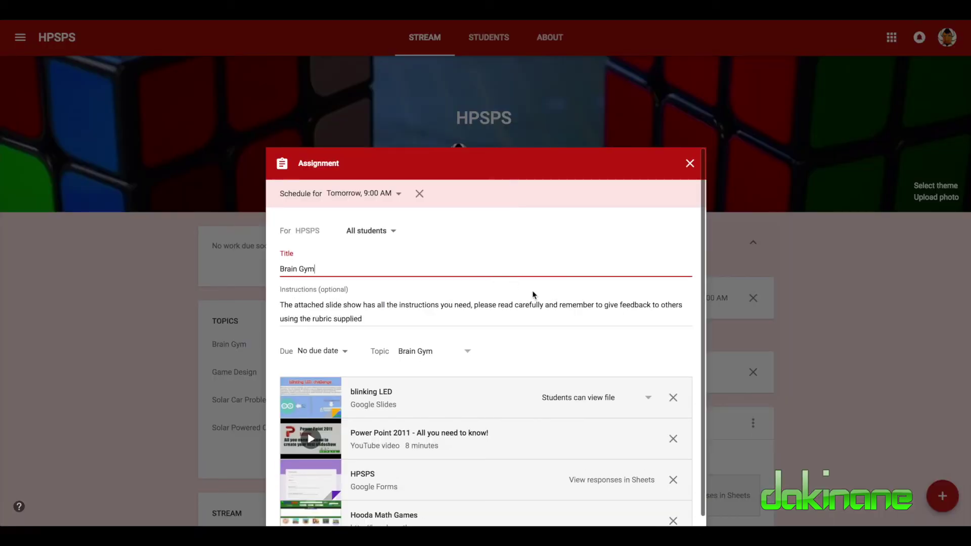
left_click(419, 186)
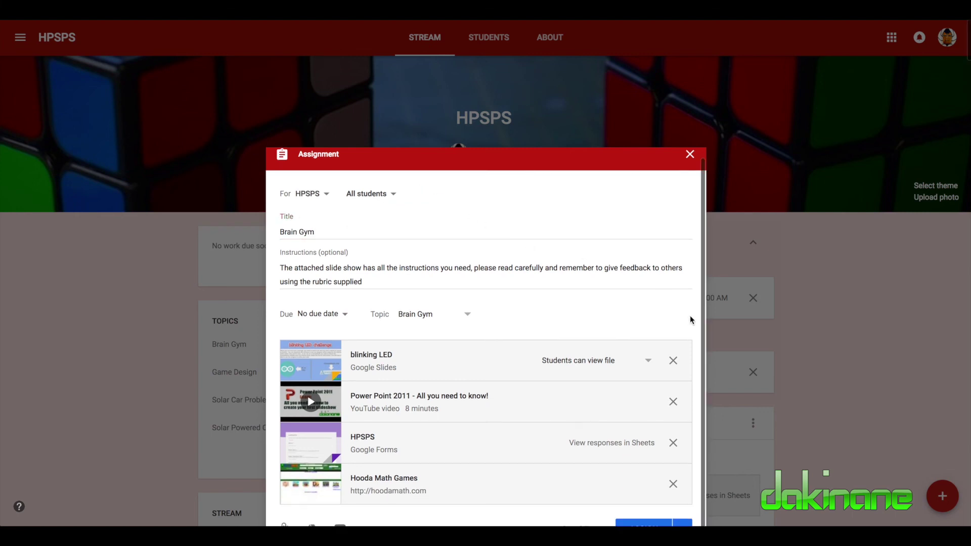
scroll(819, 344, "down", 5)
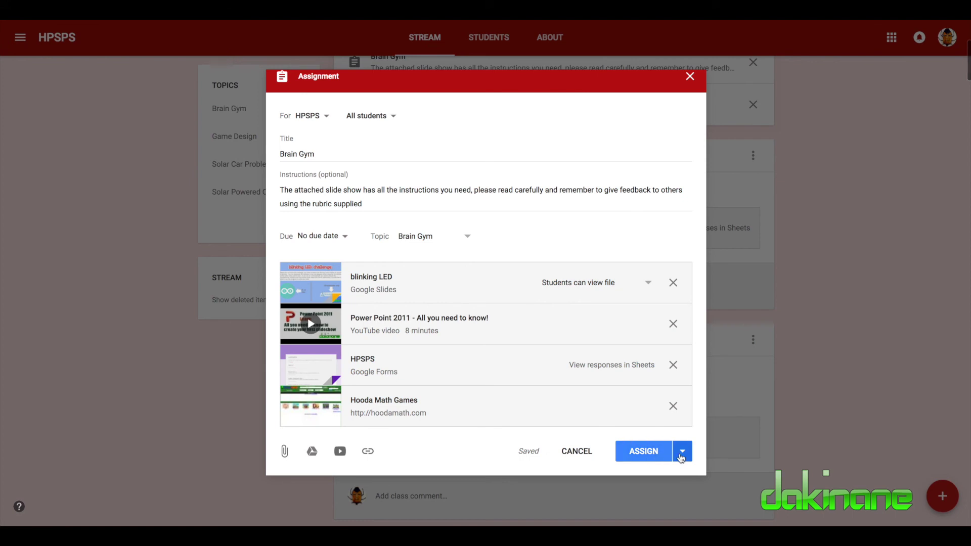
left_click(645, 455)
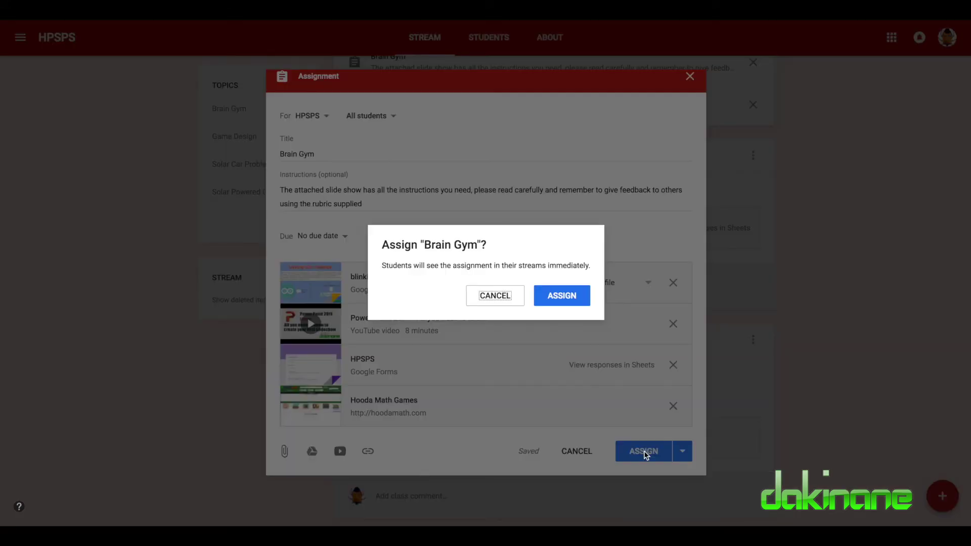
Confirm assigning Brain Gym, then check it appears in the stream with four attachments
left_click(569, 298)
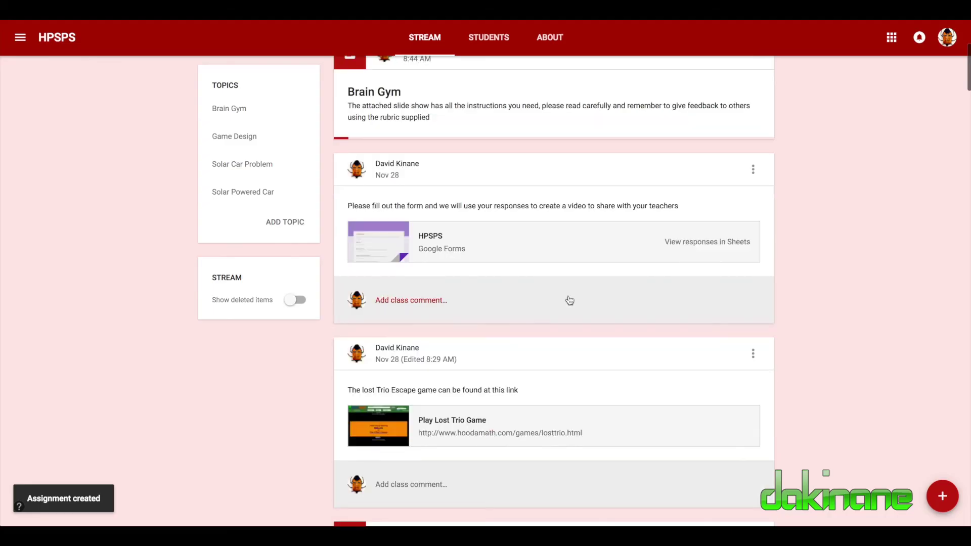
scroll(626, 152, "up", 2)
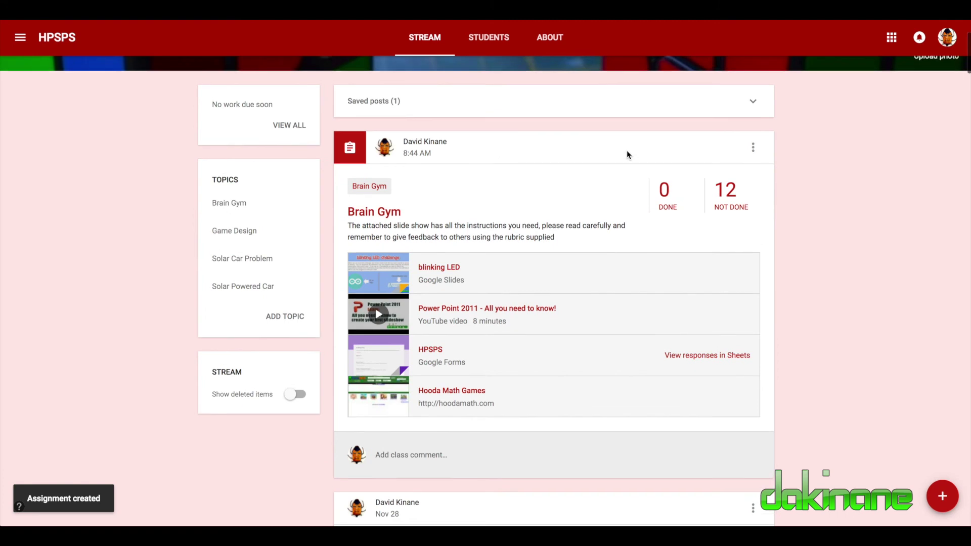
scroll(626, 154, "up", 1)
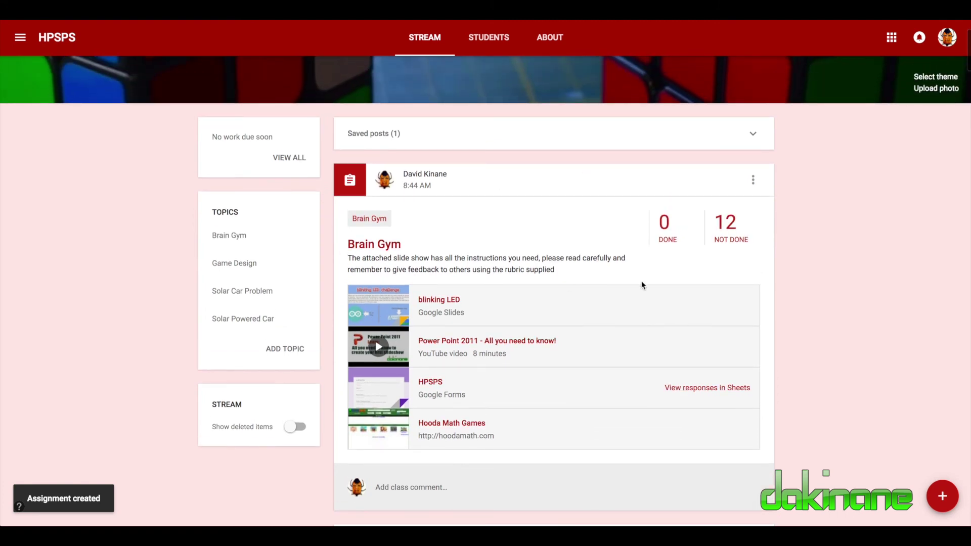